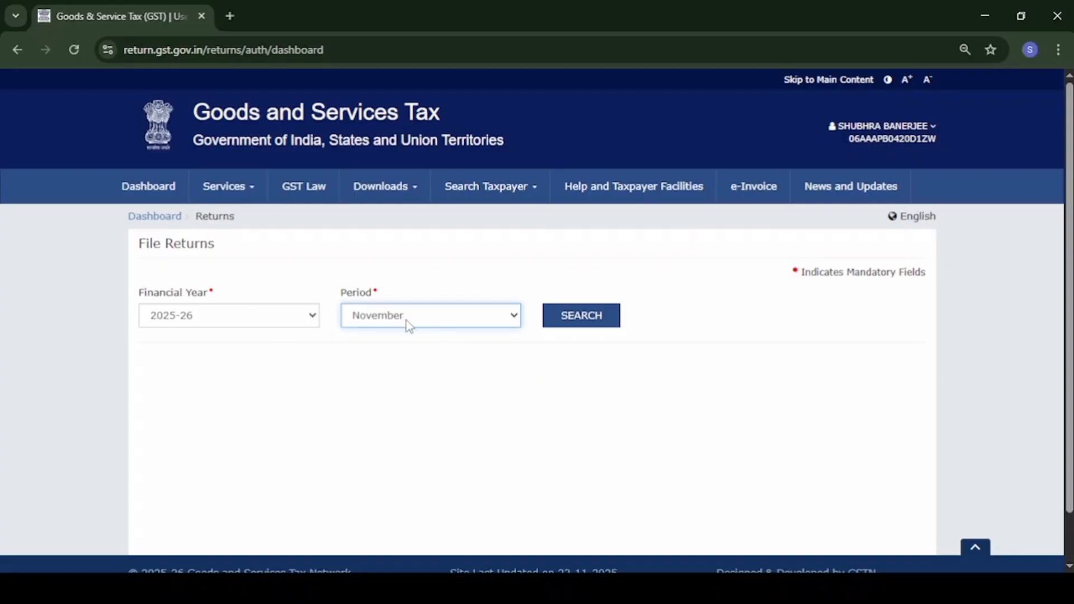
Find the November 2025-26 returns and start preparing GSTR-1 online, viewing its record sections.
{"action": "left_click", "coordinate": [583, 327]}
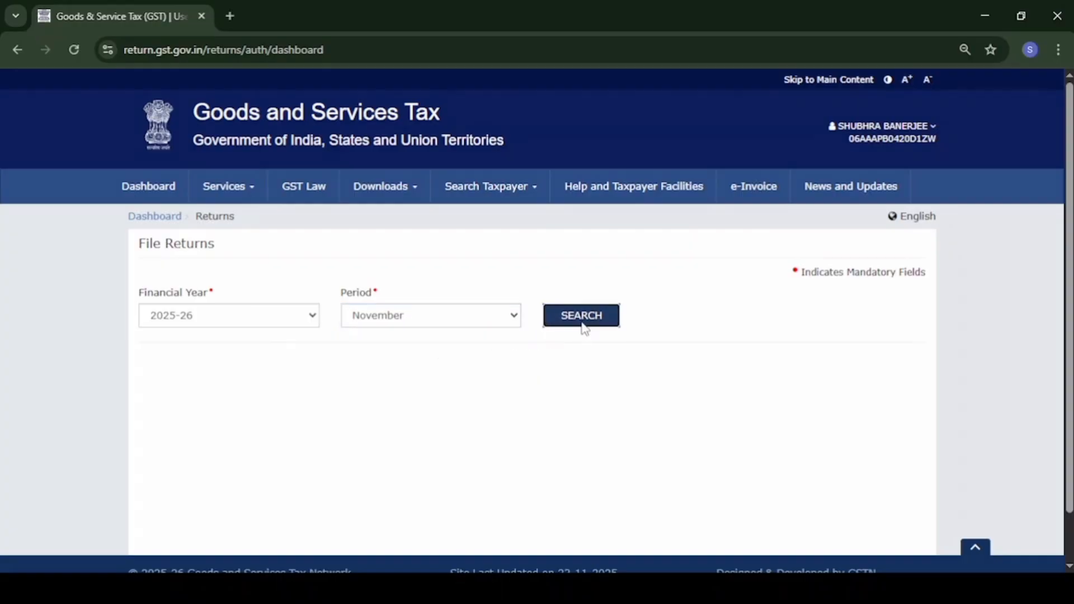
{"action": "scroll", "coordinate": [425, 394], "scroll_direction": "down", "scroll_amount": 2}
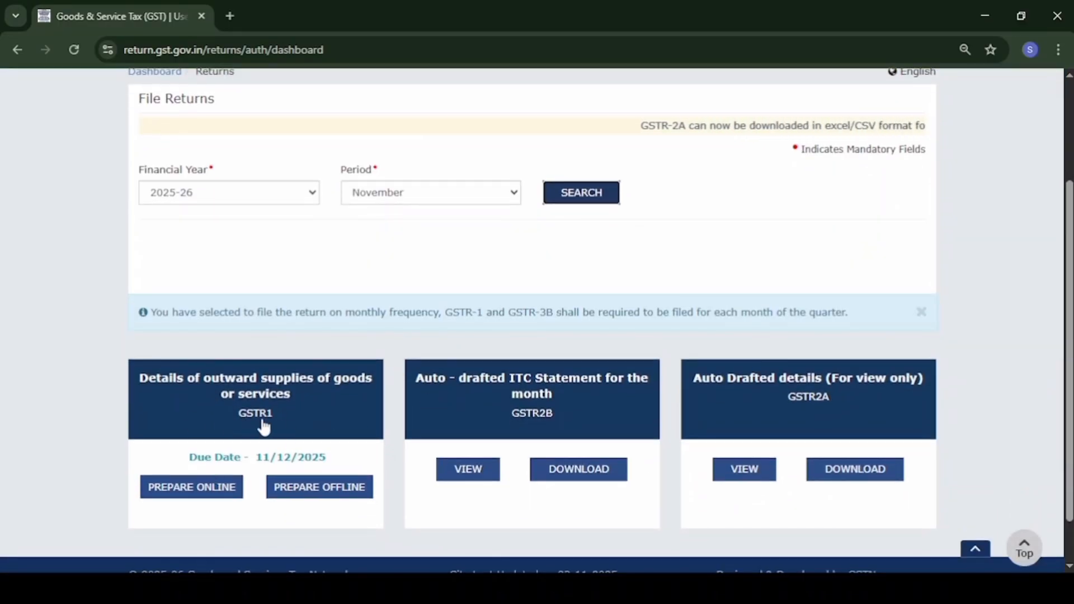
{"action": "left_click", "coordinate": [191, 497]}
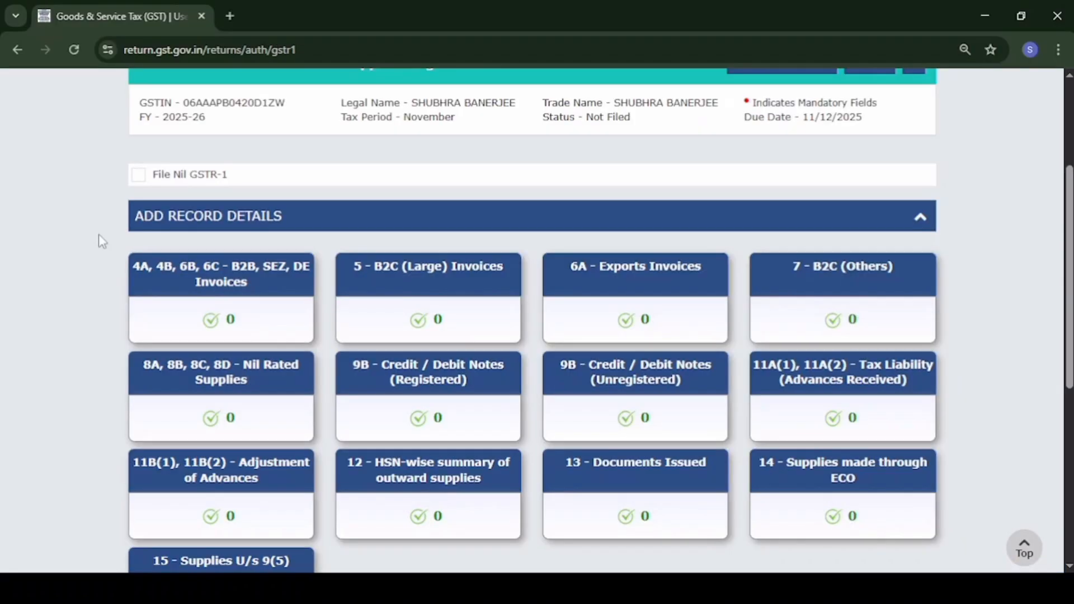
{"action": "scroll", "coordinate": [98, 234], "scroll_direction": "down", "scroll_amount": 1}
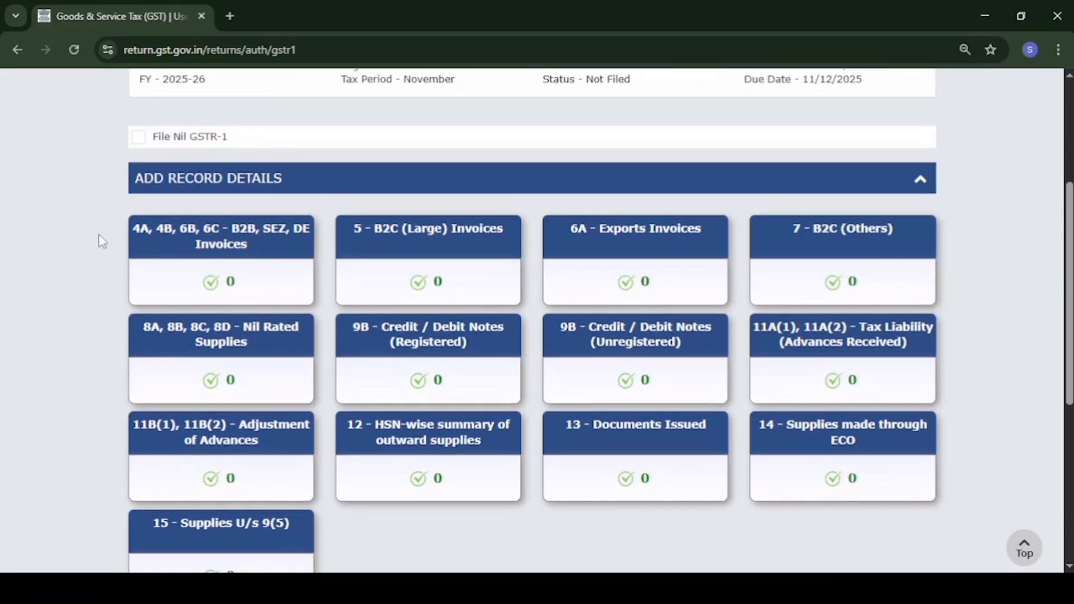
{"action": "scroll", "coordinate": [99, 234], "scroll_direction": "down", "scroll_amount": 1}
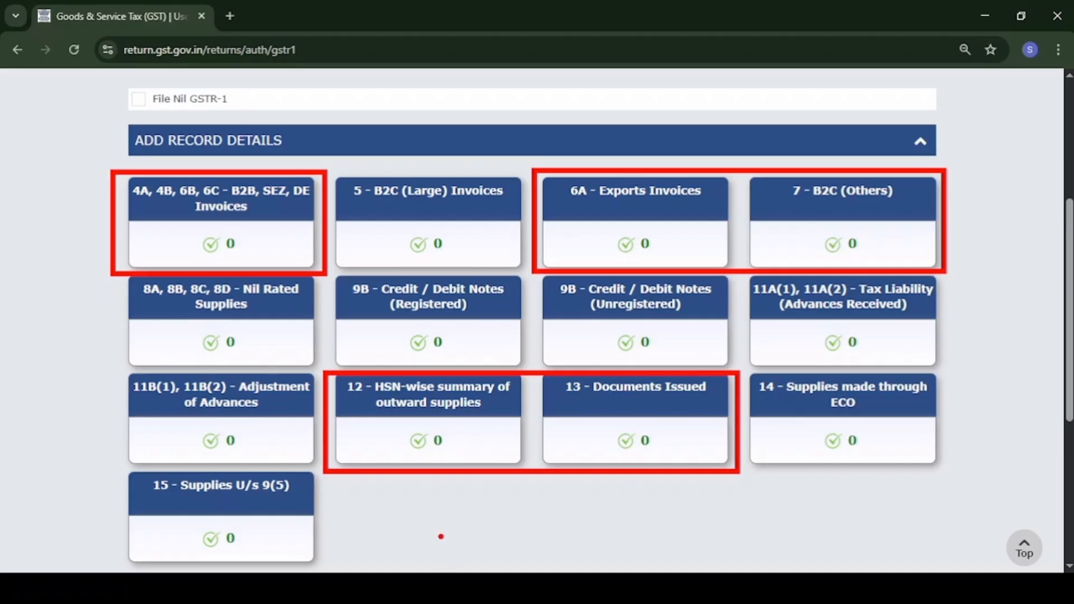
{"action": "key", "text": "ctrl+plus"}
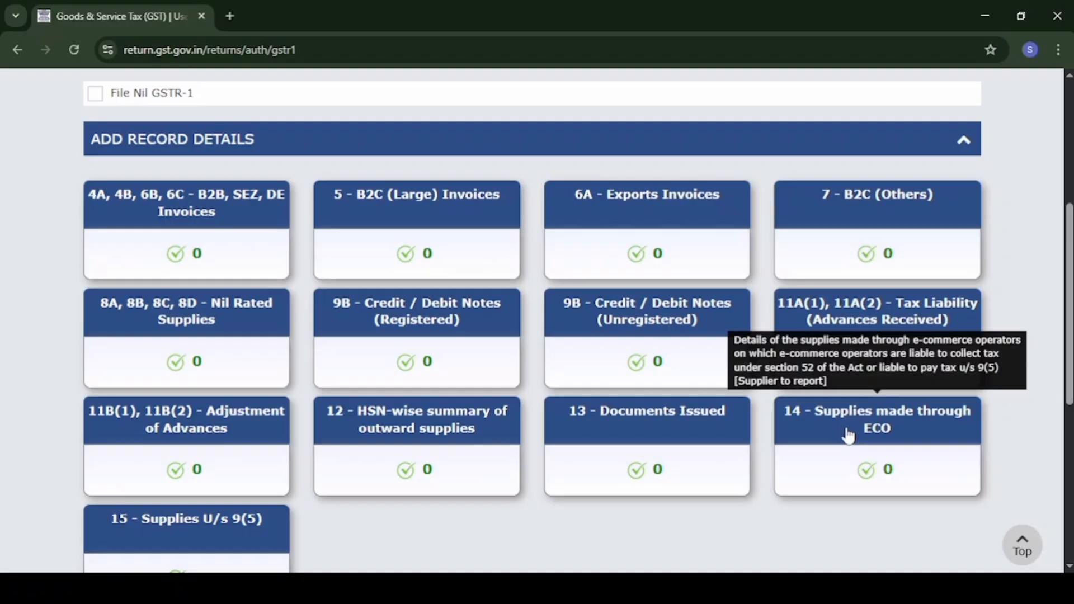
Expand the AMEND RECORD DETAILS categories of the GSTR-1.
{"action": "scroll", "coordinate": [328, 475], "scroll_direction": "down", "scroll_amount": 1}
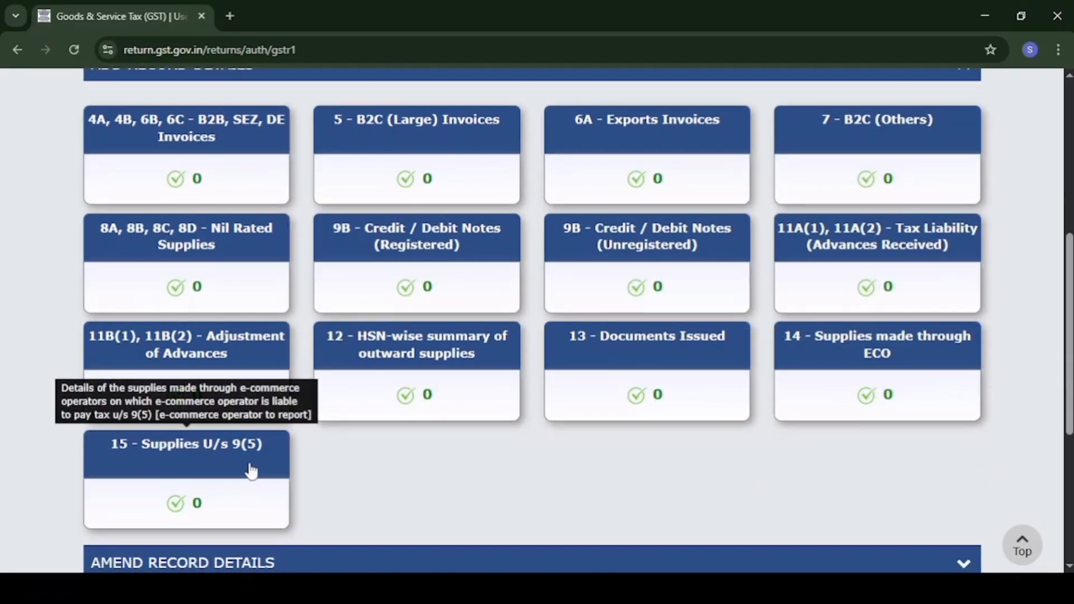
{"action": "scroll", "coordinate": [251, 471], "scroll_direction": "down", "scroll_amount": 2}
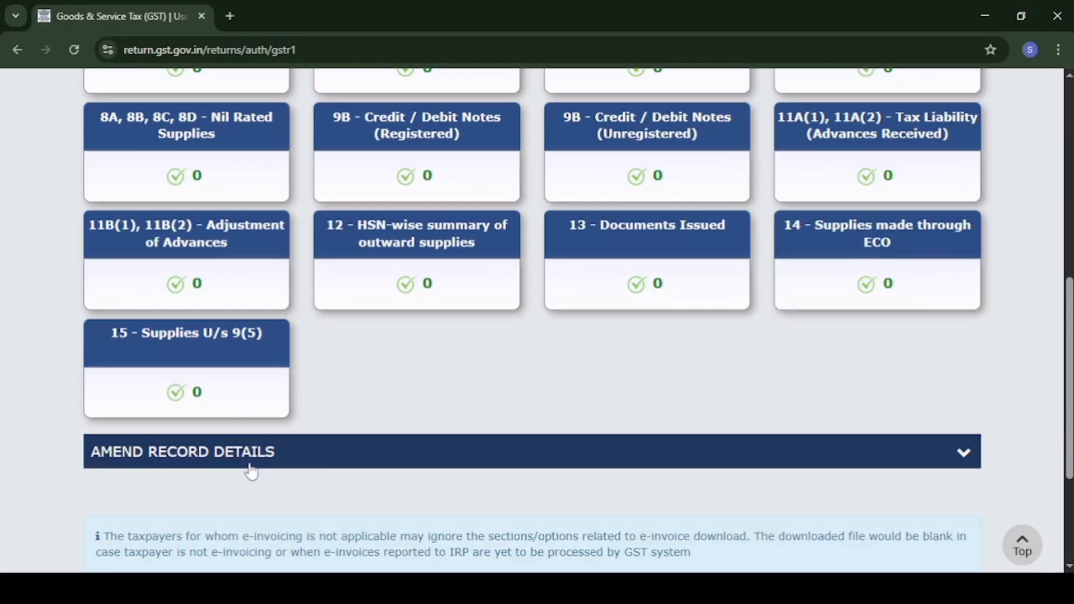
{"action": "scroll", "coordinate": [251, 471], "scroll_direction": "down", "scroll_amount": 1}
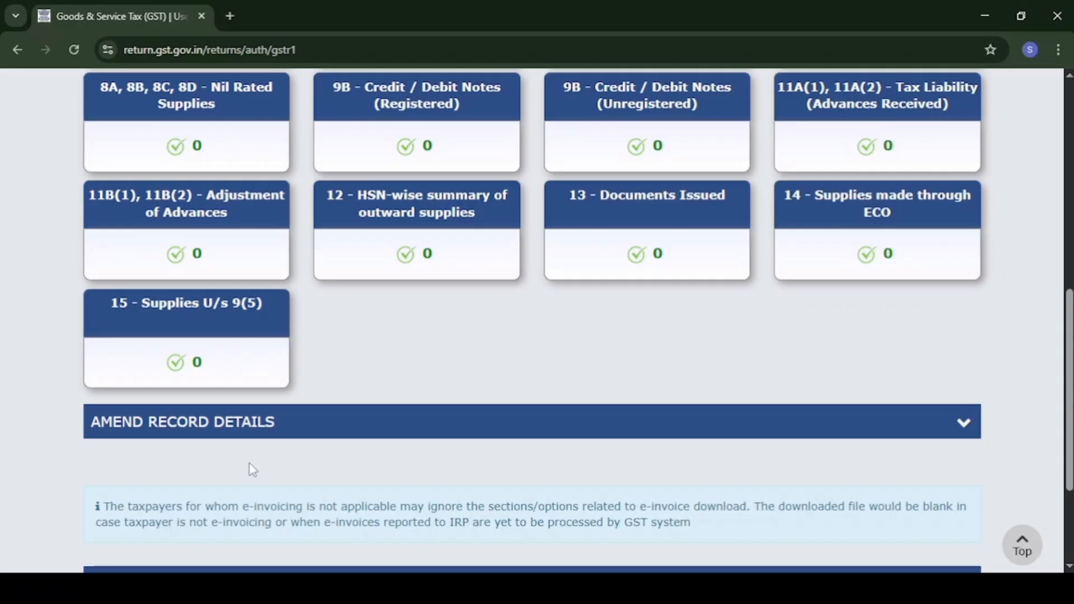
{"action": "left_click", "coordinate": [226, 435]}
Open the 4A, 4B, 6B, 6C - B2B, SEZ, DE Invoices section.
{"action": "scroll", "coordinate": [225, 434], "scroll_direction": "down", "scroll_amount": 2}
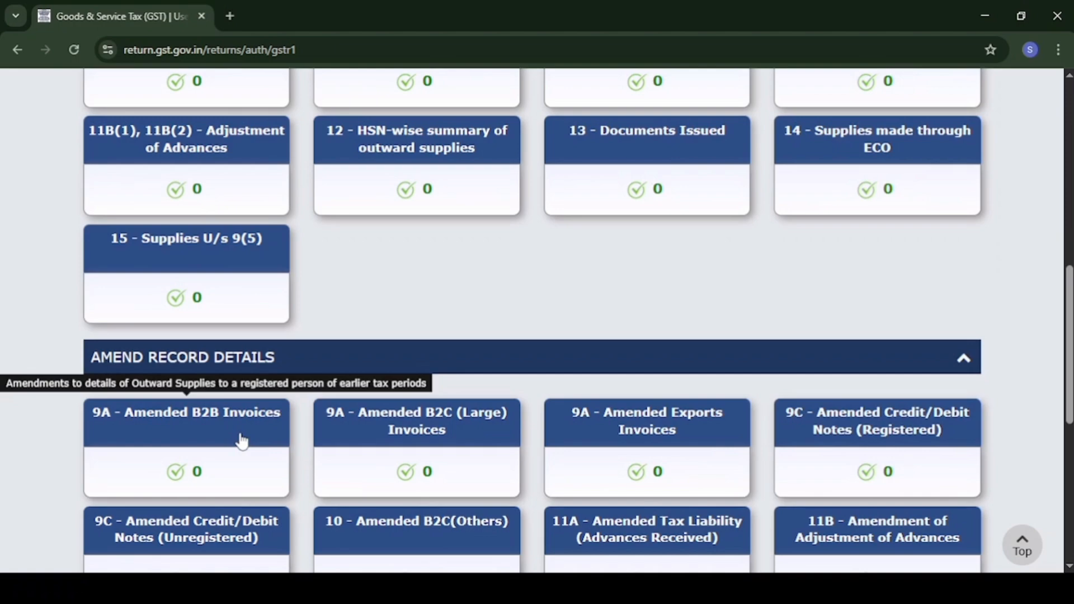
{"action": "scroll", "coordinate": [24, 179], "scroll_direction": "up", "scroll_amount": 5}
{"action": "scroll", "coordinate": [25, 181], "scroll_direction": "down", "scroll_amount": 1}
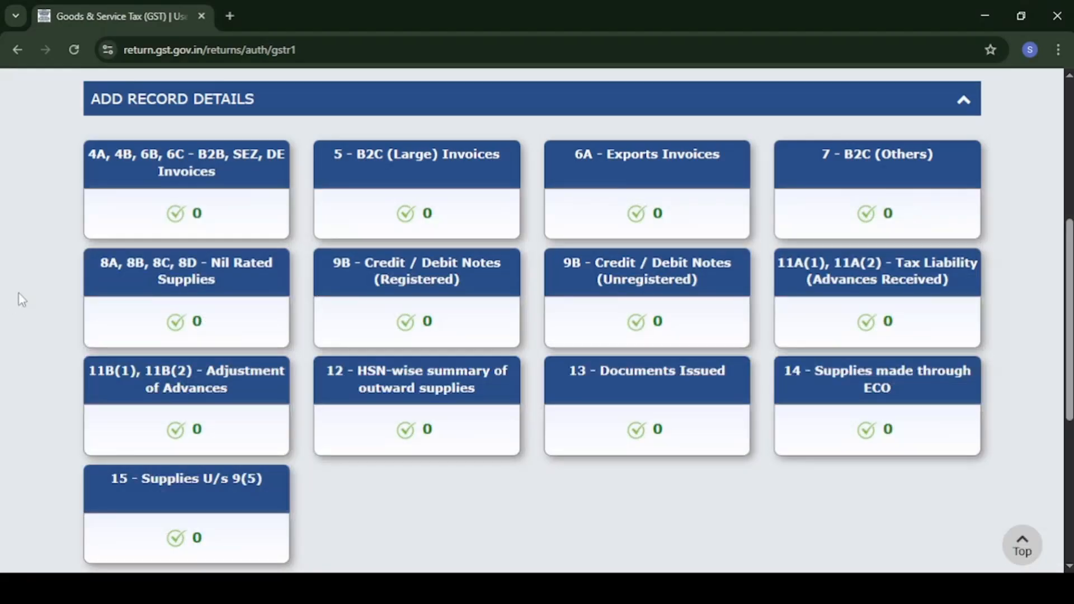
{"action": "left_click", "coordinate": [147, 171]}
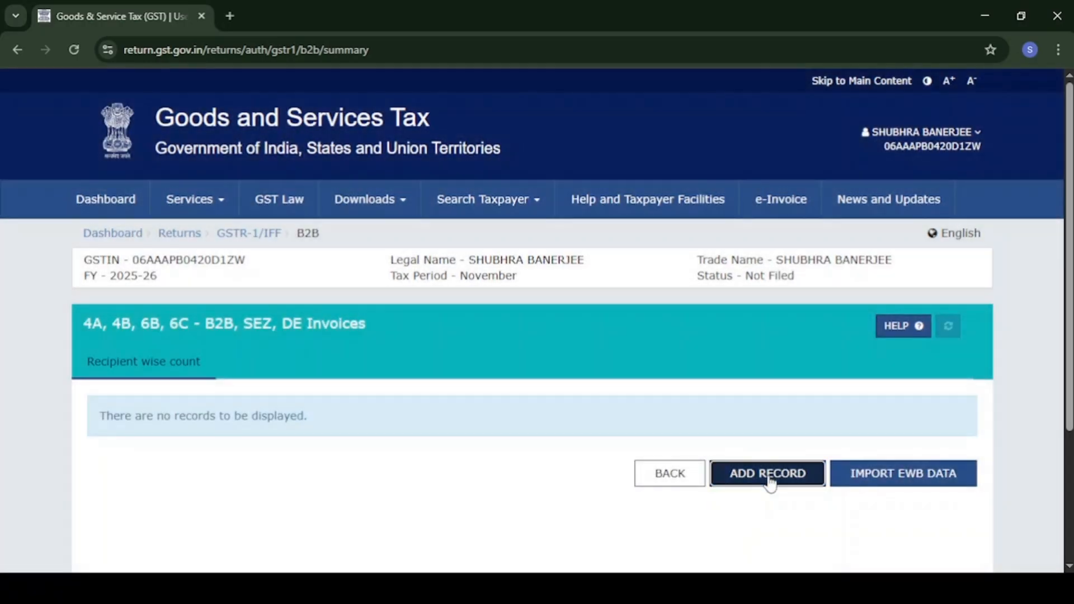
Start a new B2B invoice and paste in the recipient's GSTIN so the name fills.
{"action": "left_click", "coordinate": [767, 474]}
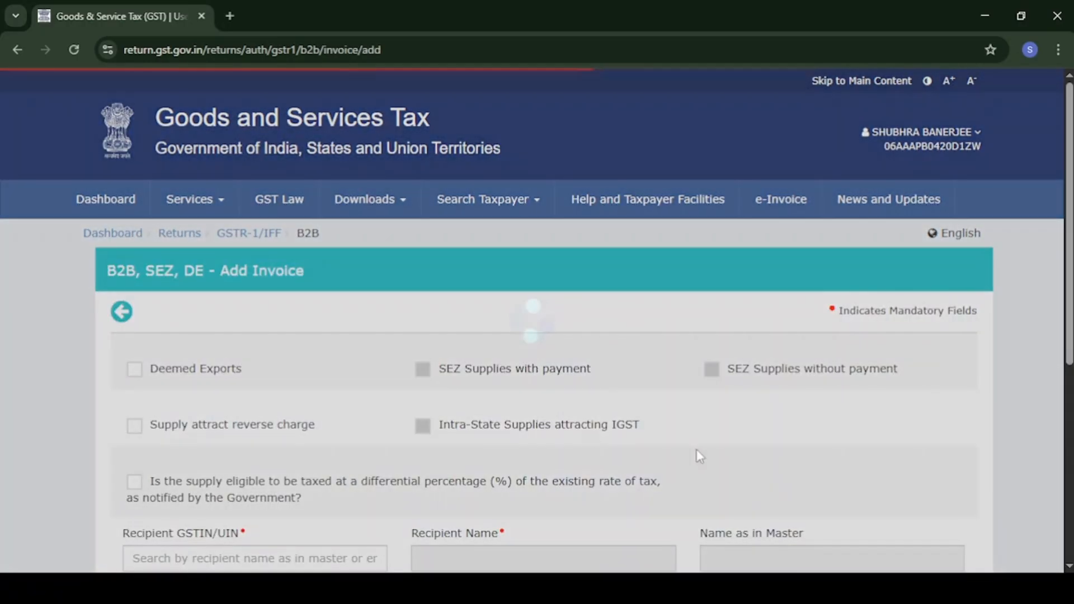
{"action": "scroll", "coordinate": [558, 437], "scroll_direction": "down", "scroll_amount": 3}
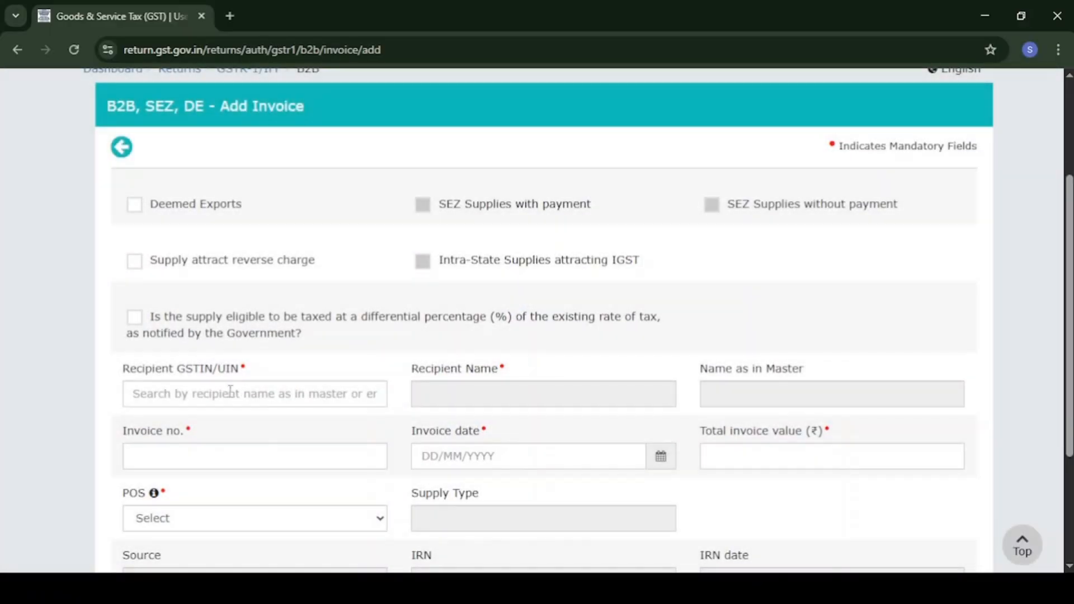
{"action": "left_click", "coordinate": [213, 390]}
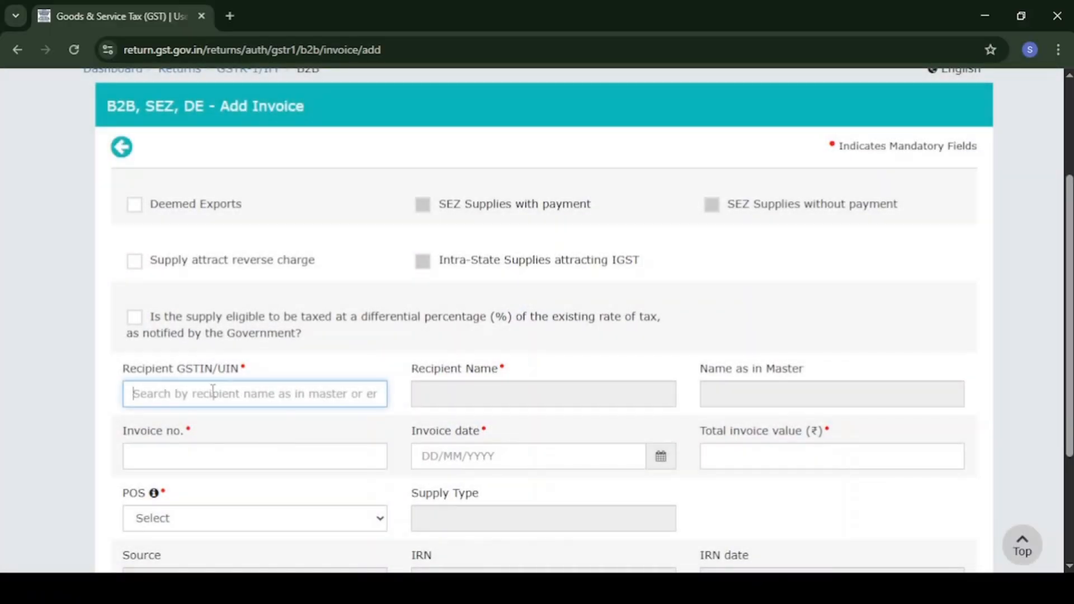
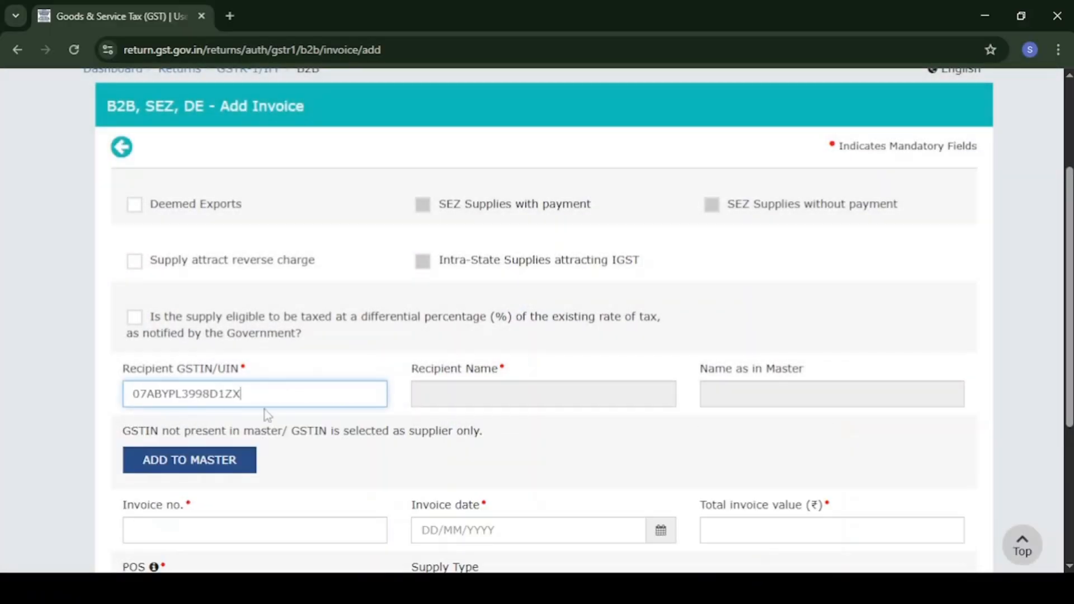
{"action": "key", "text": "Tab"}
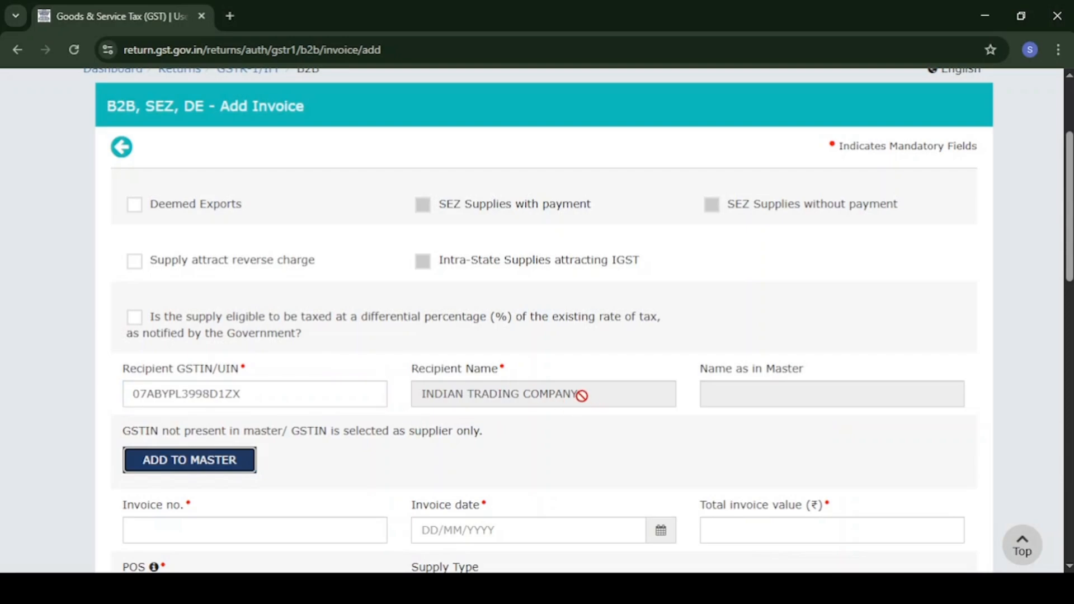
Enter invoice number 2025-26/101, date 15/11/2025 and total invoice value 118000.
{"action": "scroll", "coordinate": [563, 423], "scroll_direction": "down", "scroll_amount": 2}
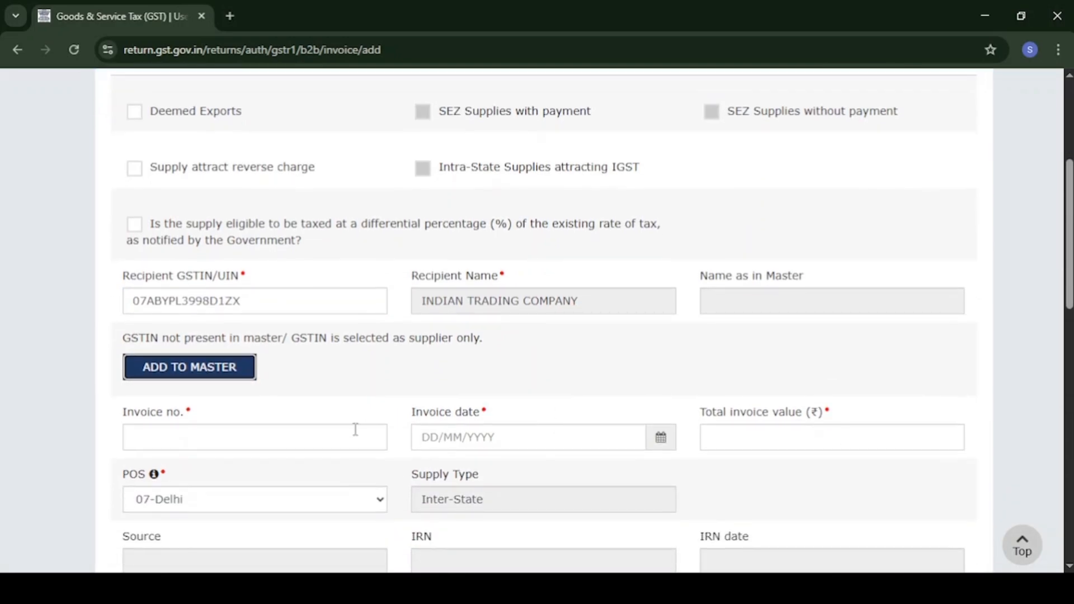
{"action": "left_click", "coordinate": [310, 438]}
{"action": "type", "text": "2"}
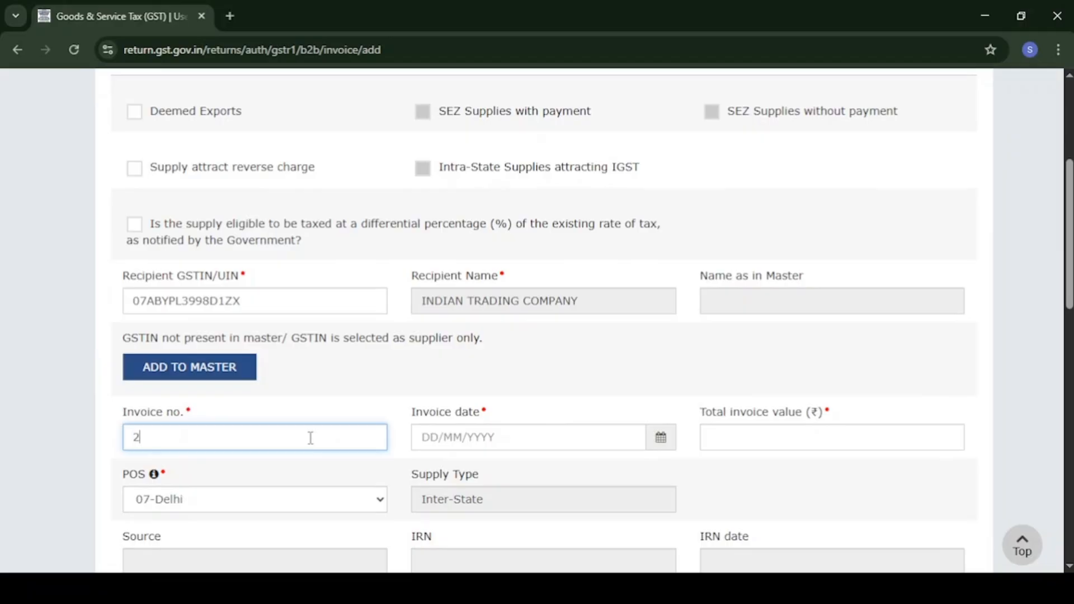
{"action": "type", "text": "025-26/101"}
{"action": "key", "text": "Tab"}
{"action": "type", "text": "15/"}
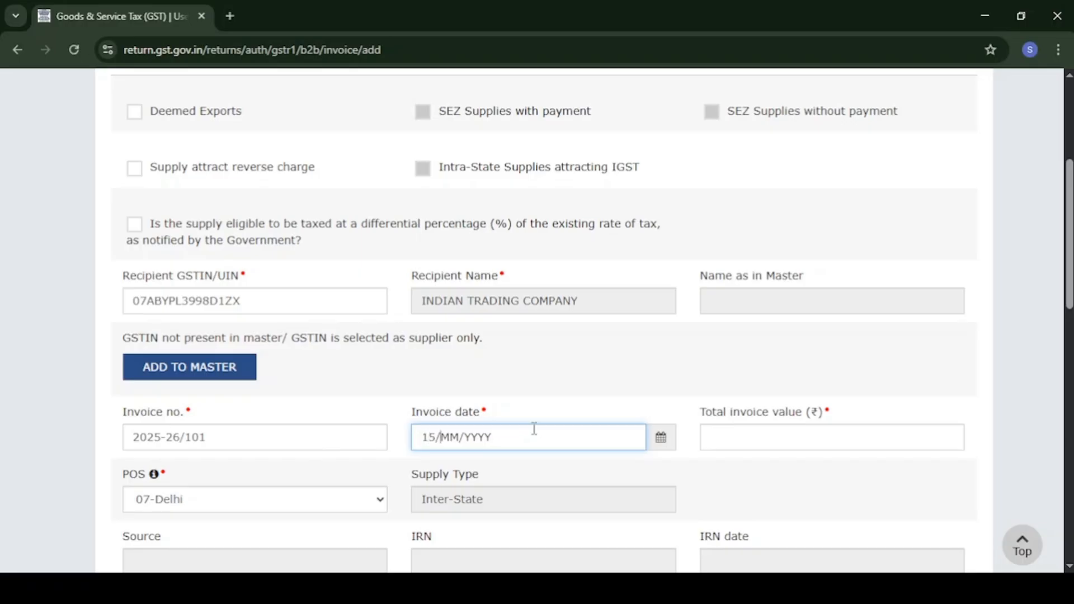
{"action": "type", "text": "11/2025"}
{"action": "key", "text": "Tab"}
{"action": "scroll", "coordinate": [768, 462], "scroll_direction": "down", "scroll_amount": 1}
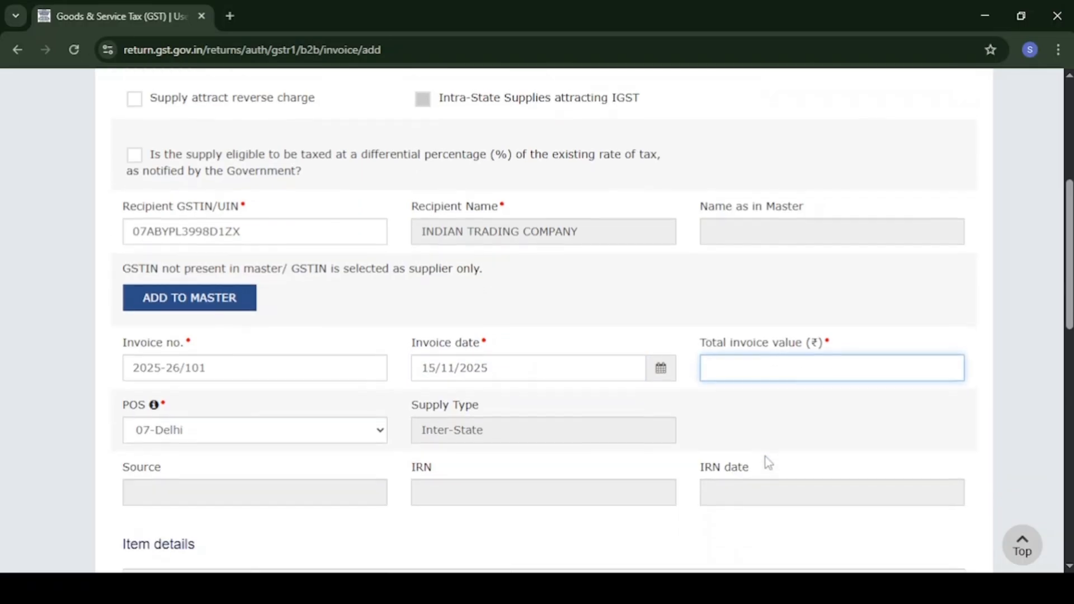
{"action": "type", "text": "118000"}
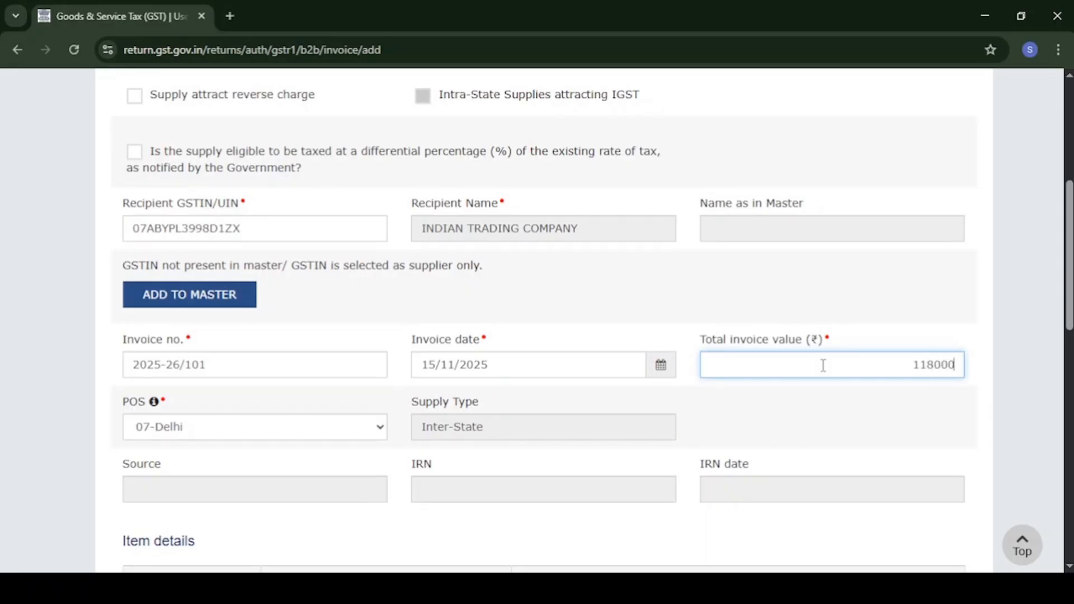
{"action": "scroll", "coordinate": [823, 365], "scroll_direction": "down", "scroll_amount": 4}
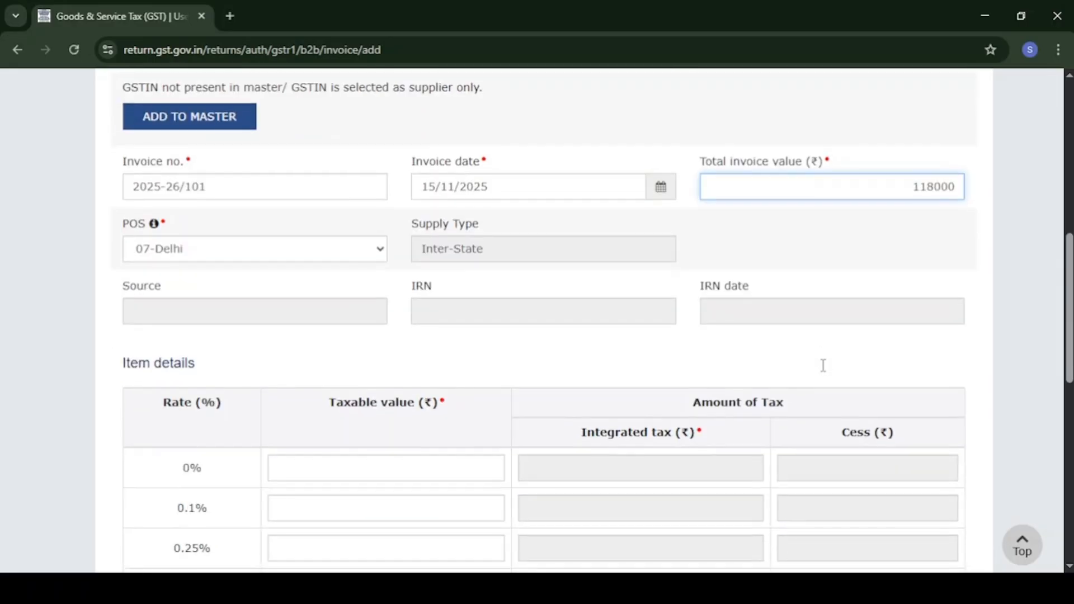
{"action": "left_click", "coordinate": [716, 297]}
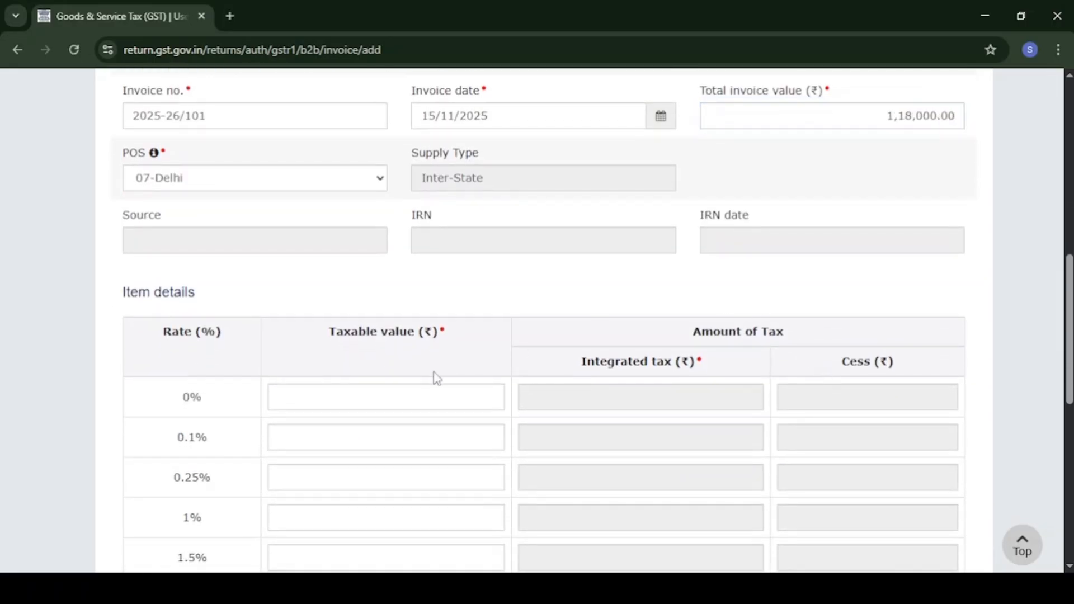
Enter a taxable value of 100000 in the 18% rate row.
{"action": "scroll", "coordinate": [434, 377], "scroll_direction": "down", "scroll_amount": 3}
{"action": "scroll", "coordinate": [305, 337], "scroll_direction": "down", "scroll_amount": 2}
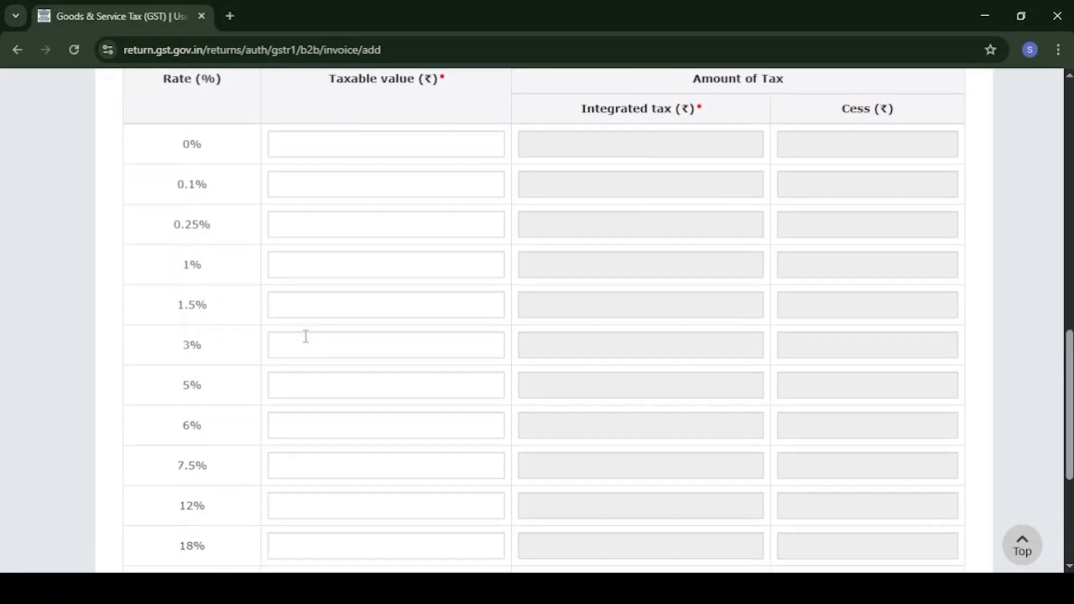
{"action": "scroll", "coordinate": [304, 336], "scroll_direction": "up", "scroll_amount": 2}
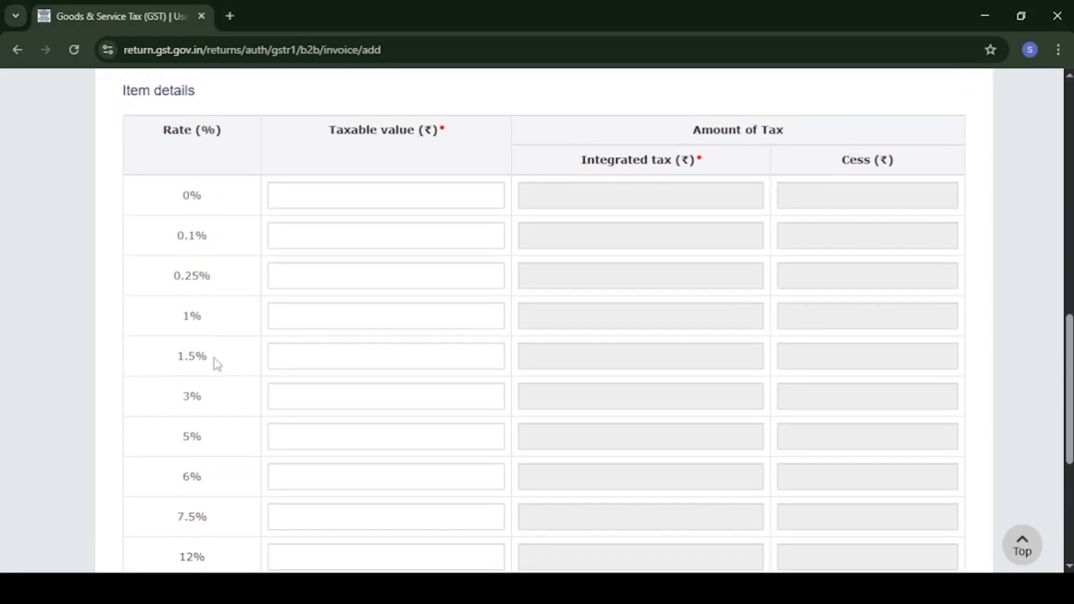
{"action": "scroll", "coordinate": [217, 364], "scroll_direction": "down", "scroll_amount": 1}
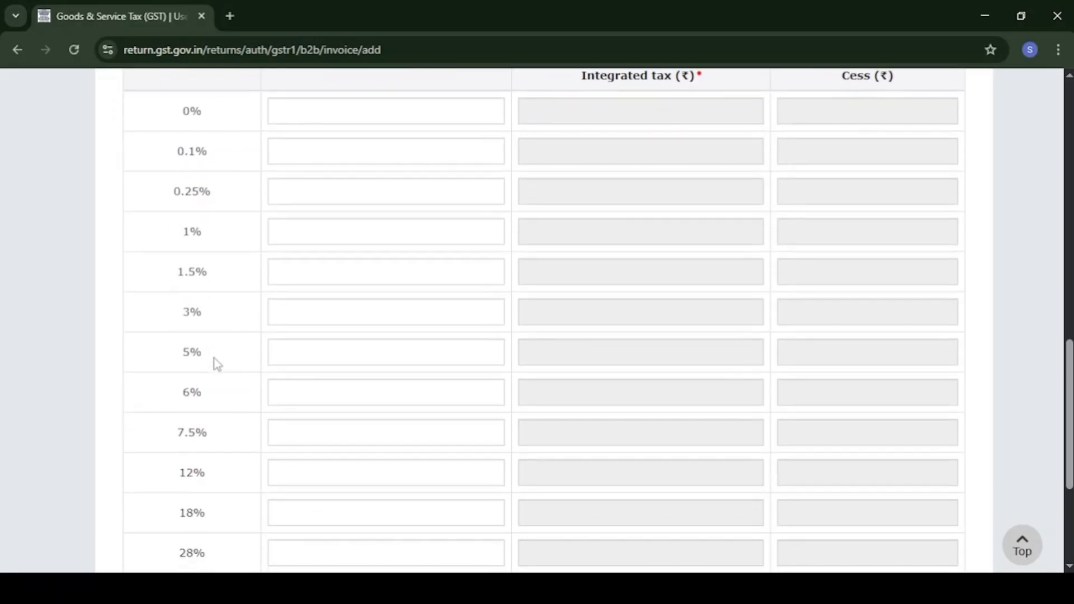
{"action": "scroll", "coordinate": [221, 373], "scroll_direction": "down", "scroll_amount": 1}
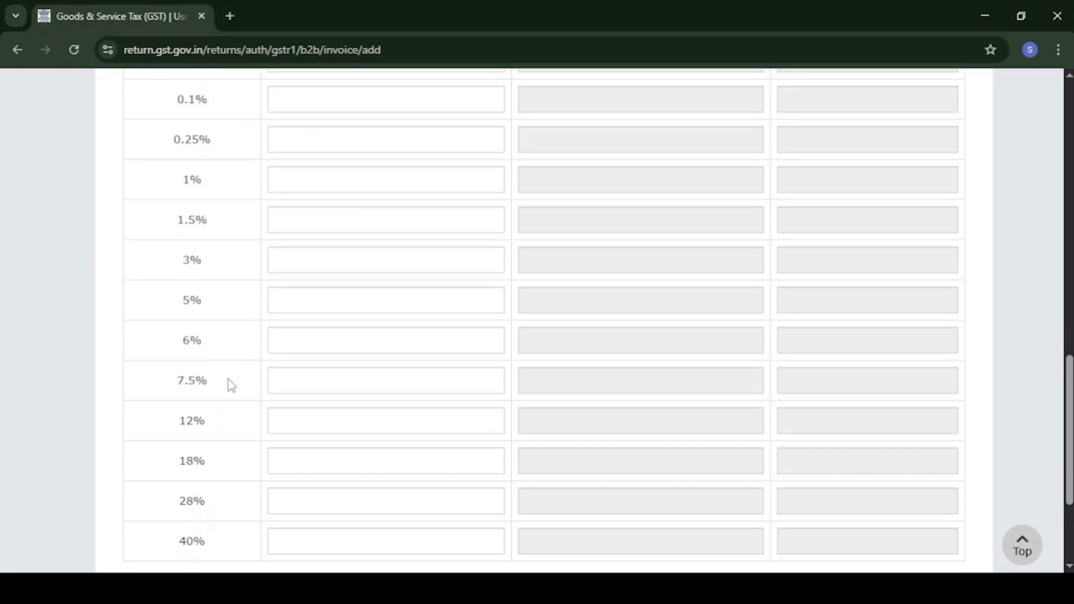
{"action": "left_click", "coordinate": [327, 461]}
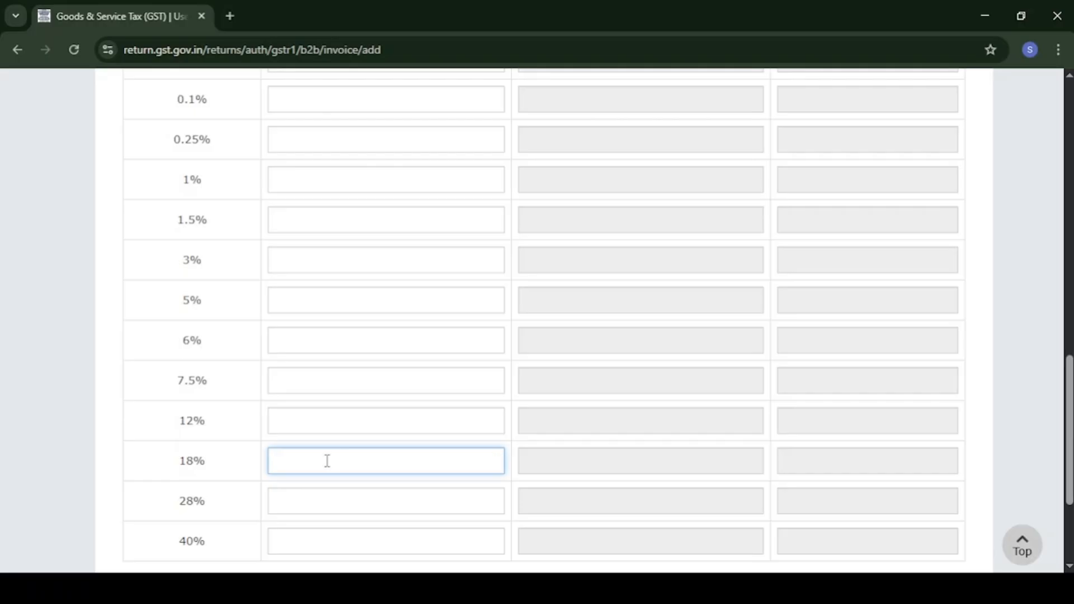
{"action": "type", "text": "100000"}
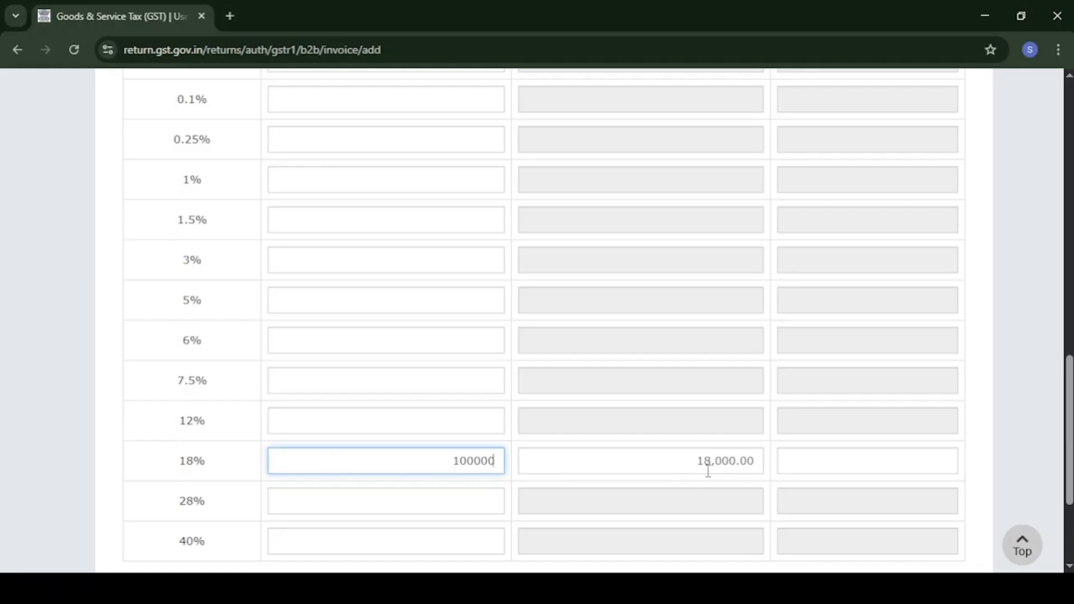
{"action": "scroll", "coordinate": [705, 473], "scroll_direction": "down", "scroll_amount": 3}
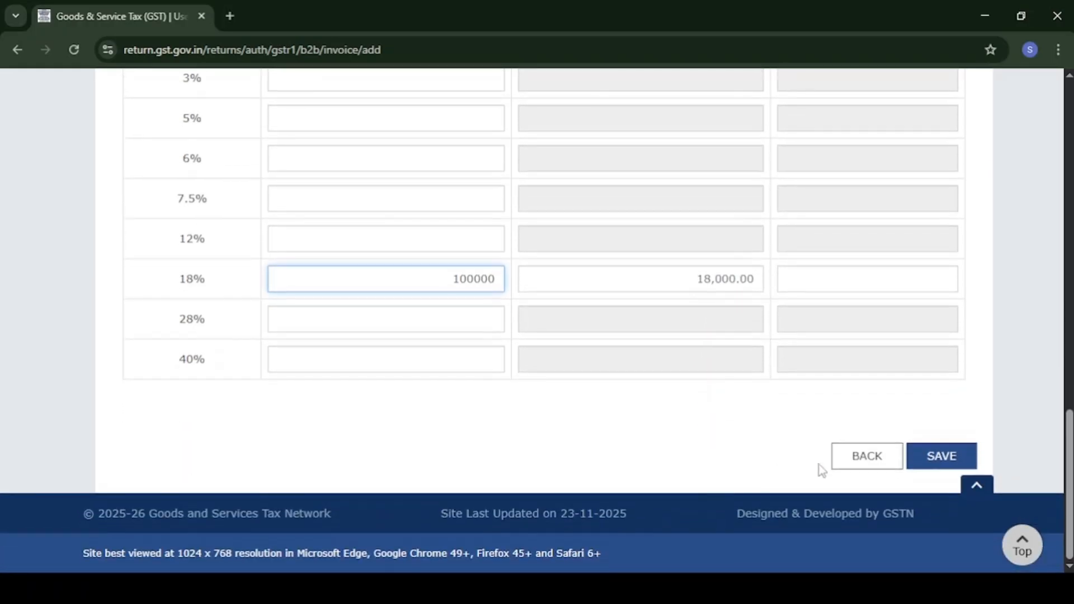
Save invoice 2025-26/101 and go back to the GSTR-1 tiles, now counting 1 B2B invoice.
{"action": "left_click", "coordinate": [951, 464]}
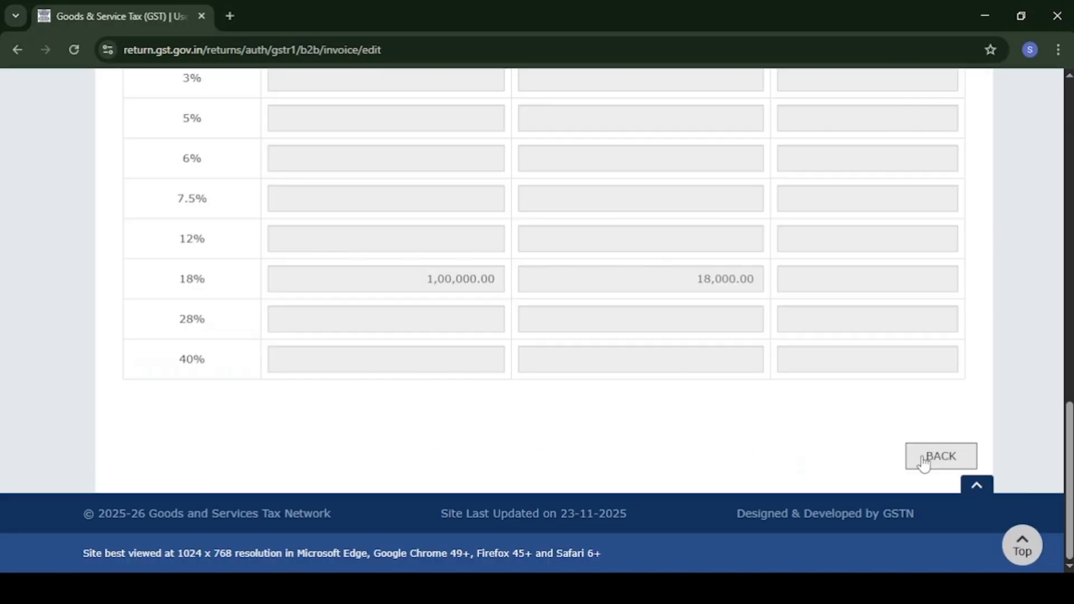
{"action": "left_click", "coordinate": [924, 462]}
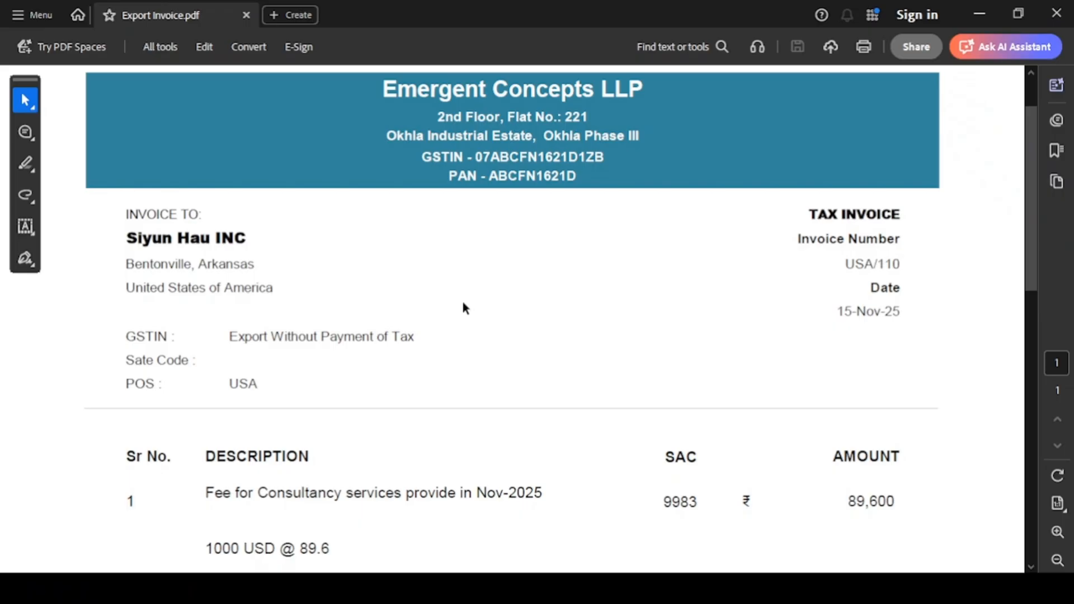
Review export invoice USA/110 in the PDF, including its 1000 USD conversion details.
{"action": "scroll", "coordinate": [463, 307], "scroll_direction": "down", "scroll_amount": 3}
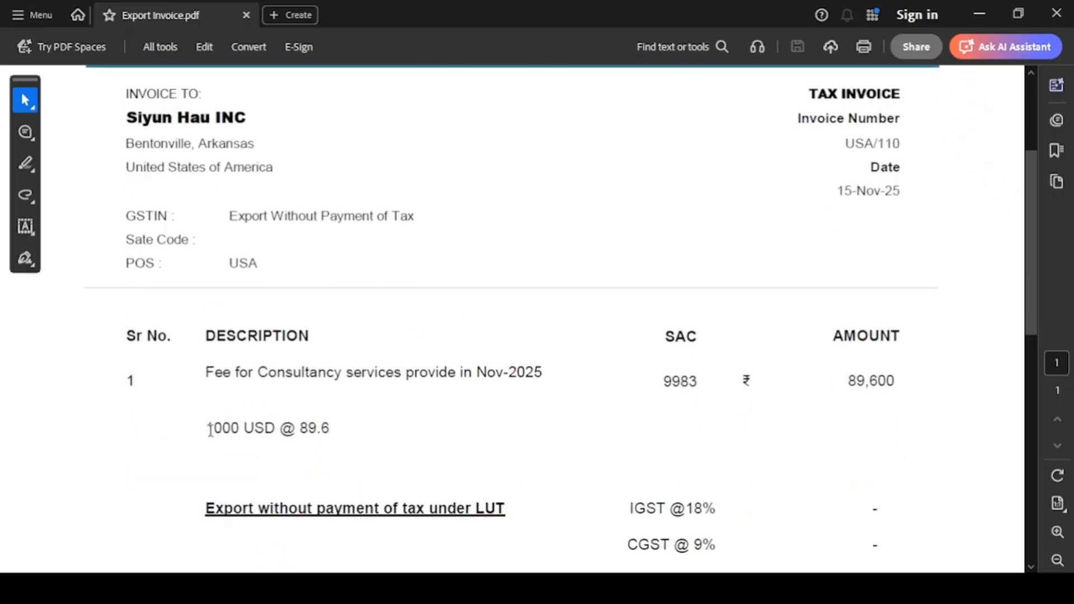
{"action": "left_click_drag", "start_coordinate": [208, 430], "coordinate": [295, 428]}
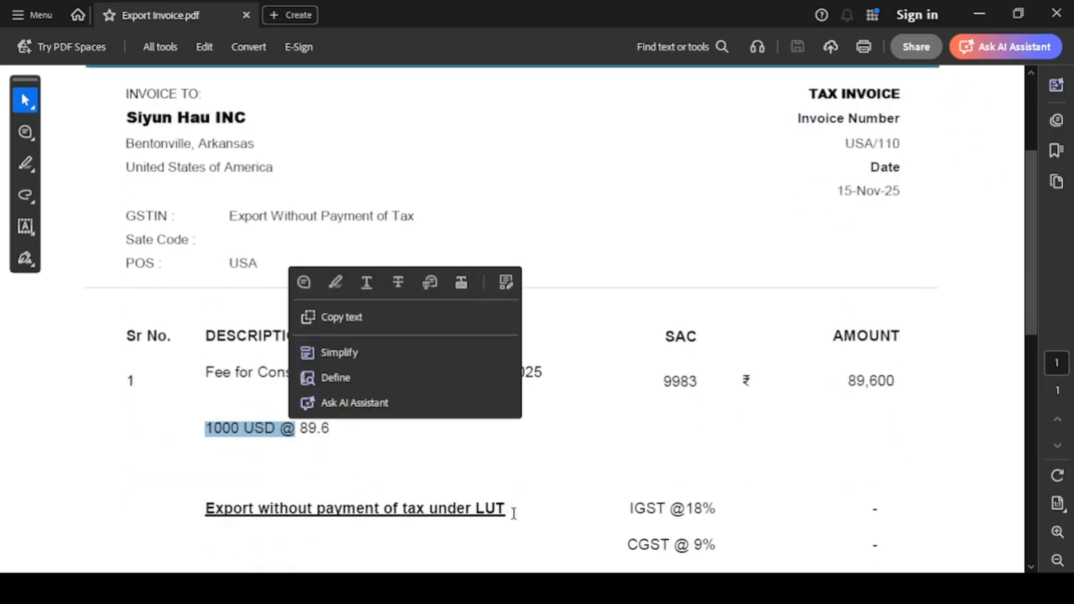
{"action": "left_click_drag", "start_coordinate": [507, 509], "coordinate": [252, 509]}
Open the 6A Exports Invoices section in the GST Portal and acknowledge the refund guidelines.
{"action": "left_click", "coordinate": [520, 589]}
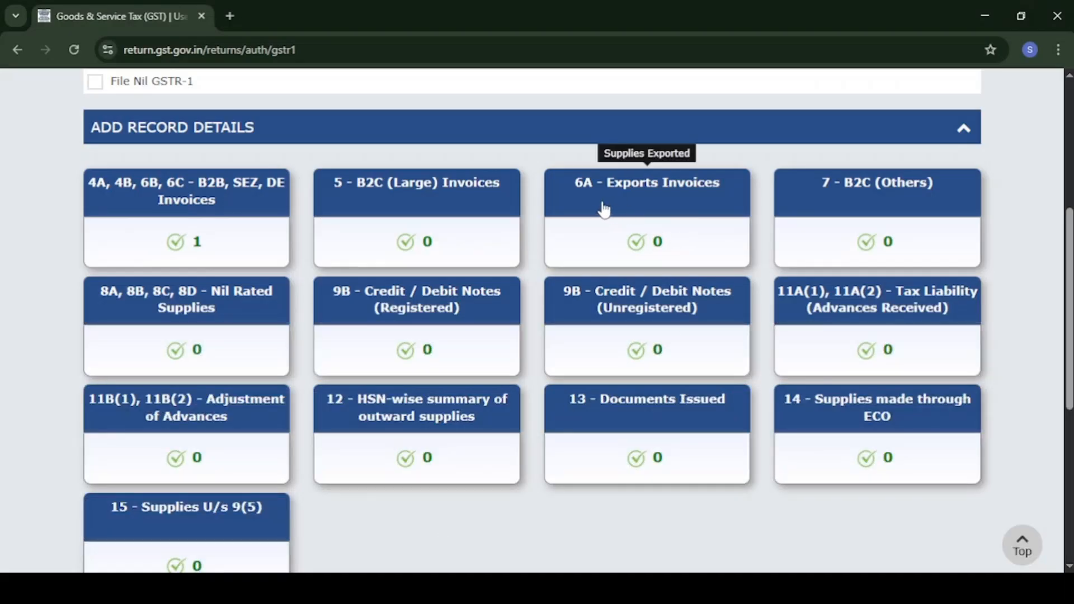
{"action": "left_click", "coordinate": [603, 210]}
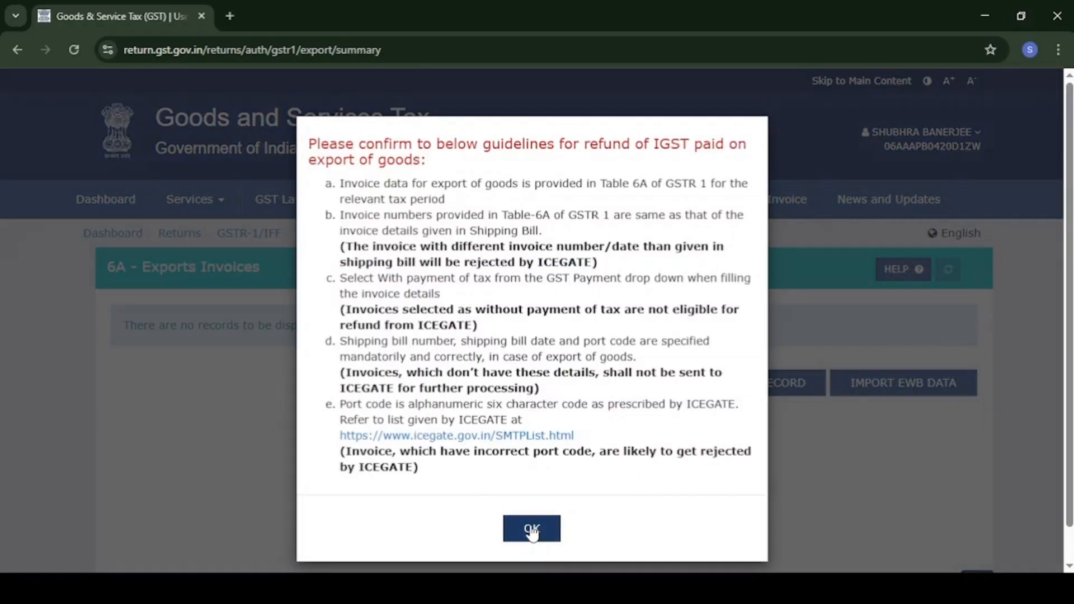
{"action": "left_click", "coordinate": [531, 529]}
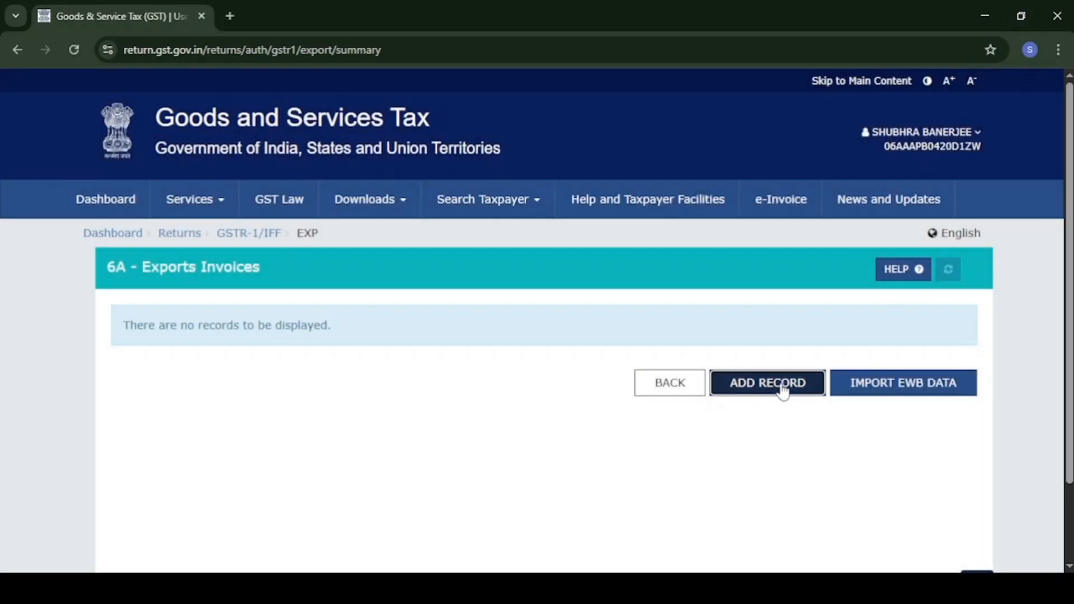
Add export invoice USA/110 dated 15/11/2025 with total value 89600.
{"action": "left_click", "coordinate": [782, 390]}
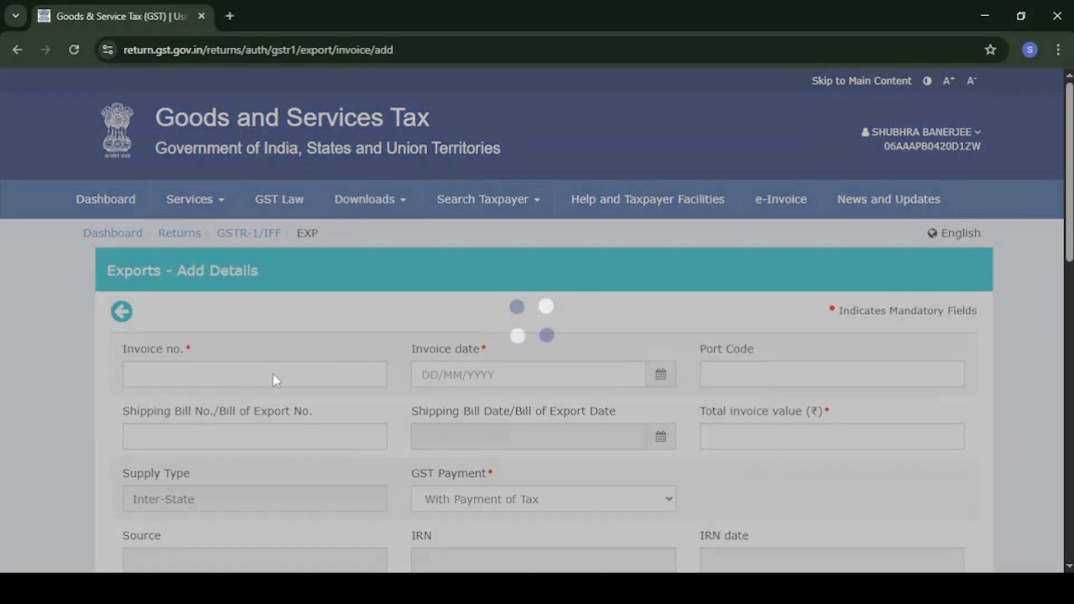
{"action": "left_click", "coordinate": [243, 372]}
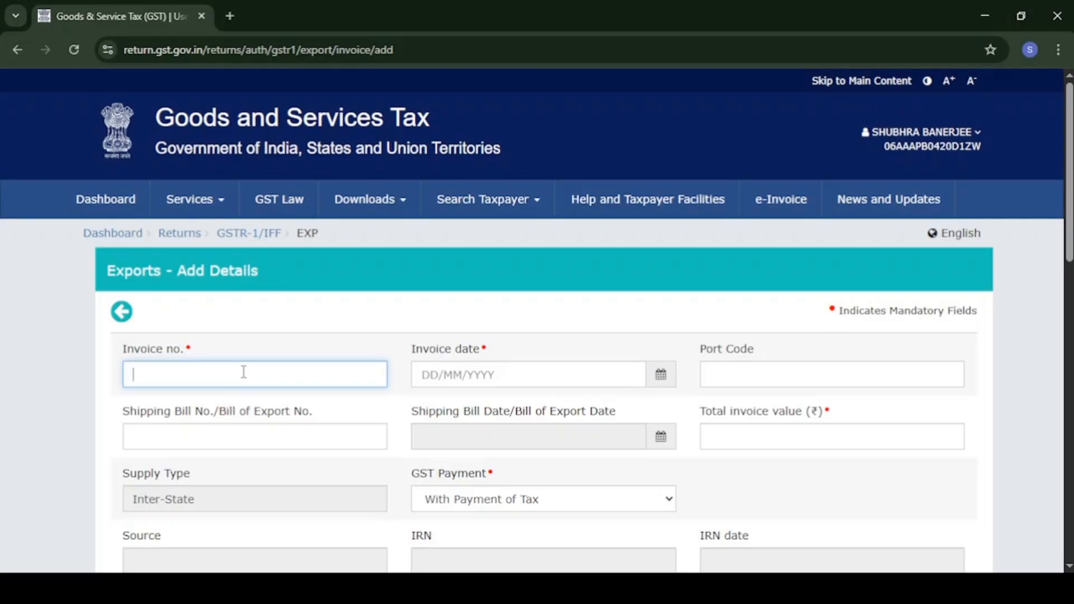
{"action": "type", "text": "USA/110"}
{"action": "key", "text": "Tab"}
{"action": "type", "text": "1511202"}
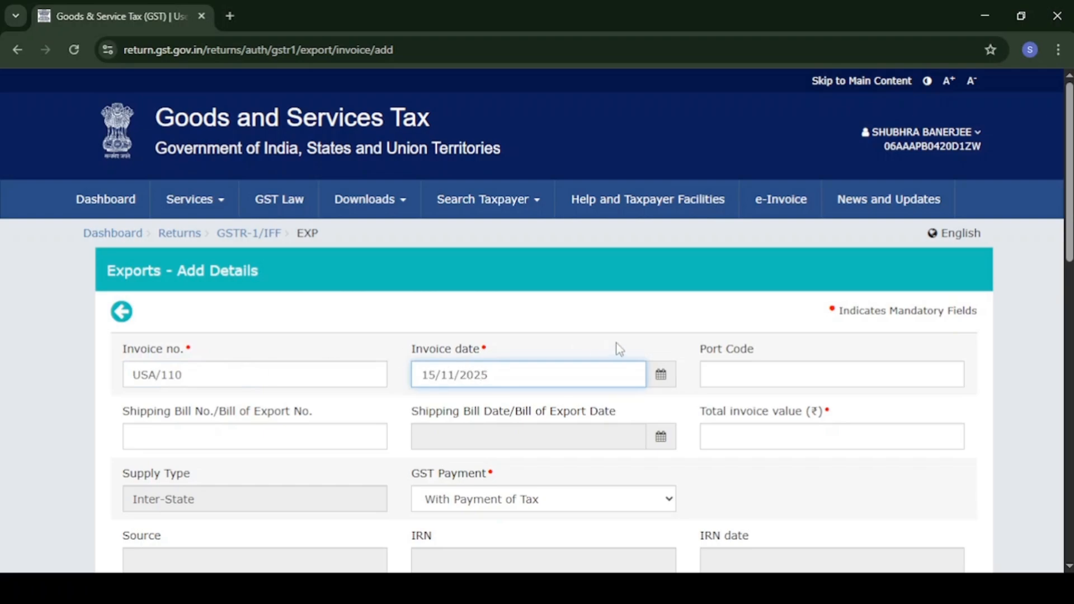
{"action": "left_click", "coordinate": [729, 379]}
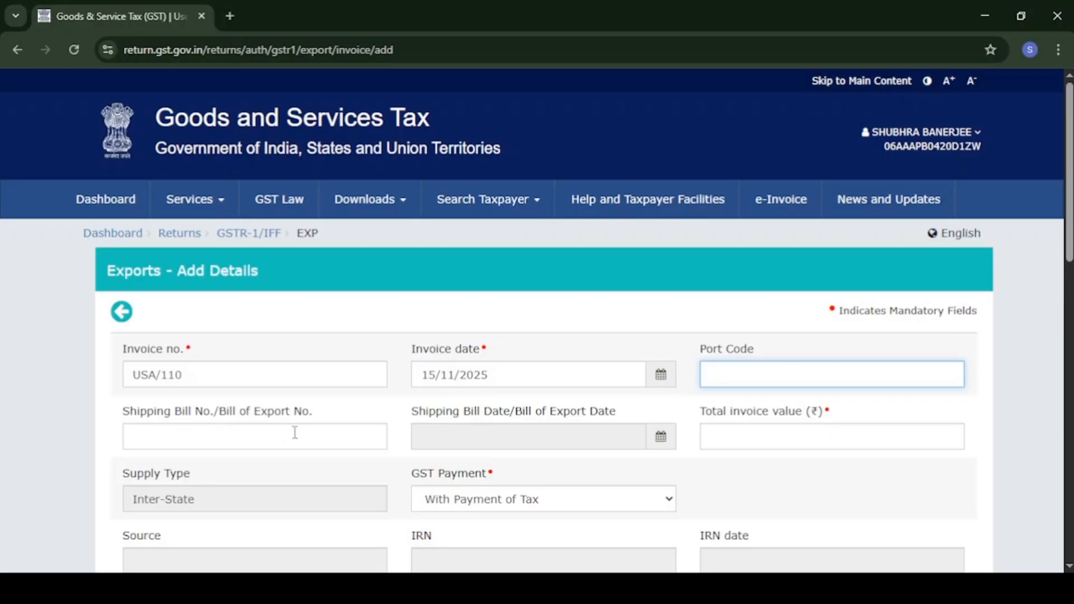
{"action": "scroll", "coordinate": [426, 439], "scroll_direction": "down", "scroll_amount": 1}
{"action": "left_click", "coordinate": [760, 405]}
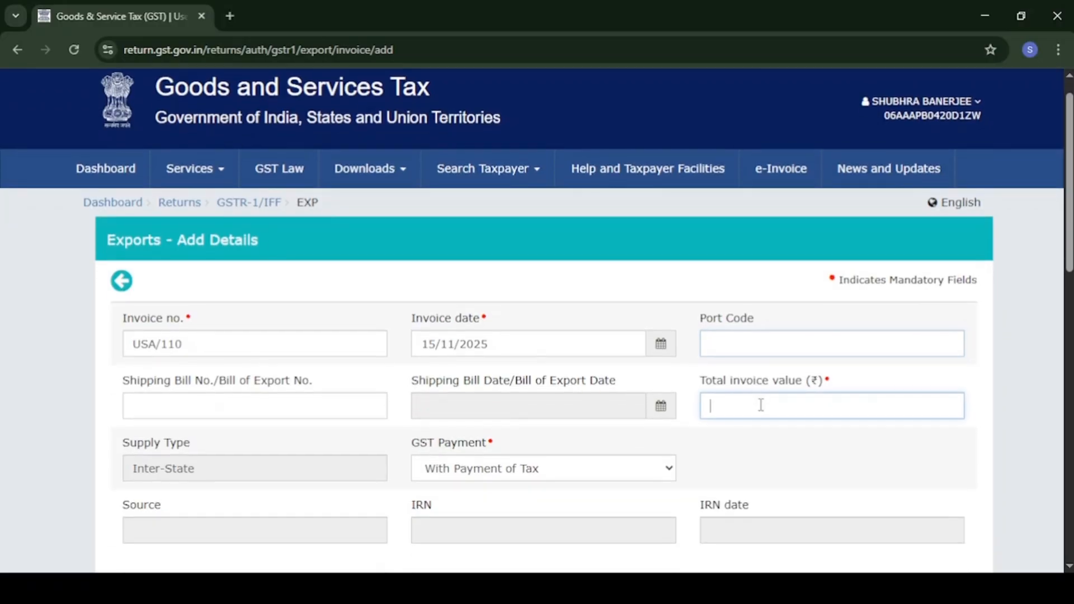
{"action": "type", "text": "89600"}
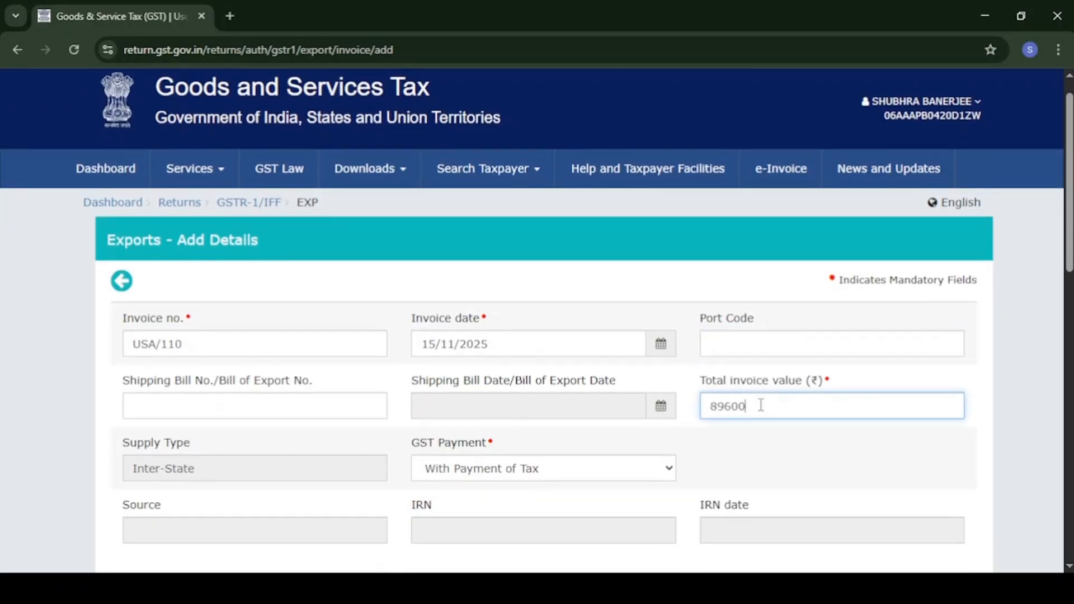
{"action": "scroll", "coordinate": [761, 405], "scroll_direction": "down", "scroll_amount": 2}
{"action": "left_click", "coordinate": [743, 398]}
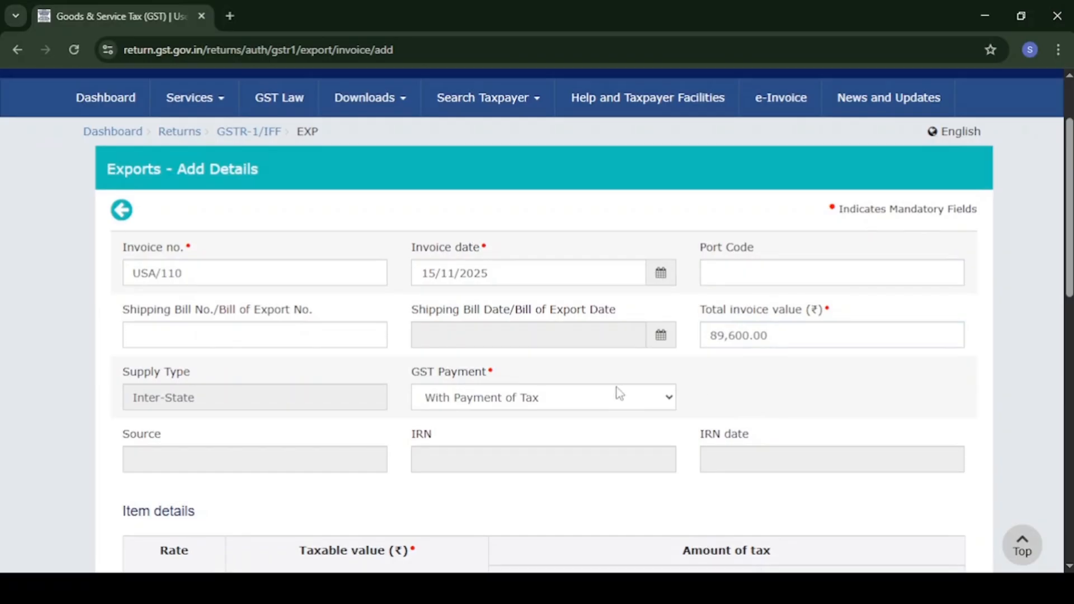
Mark the export as Without Payment of Tax, enter 89600 at 18%, and save.
{"action": "left_click", "coordinate": [574, 401]}
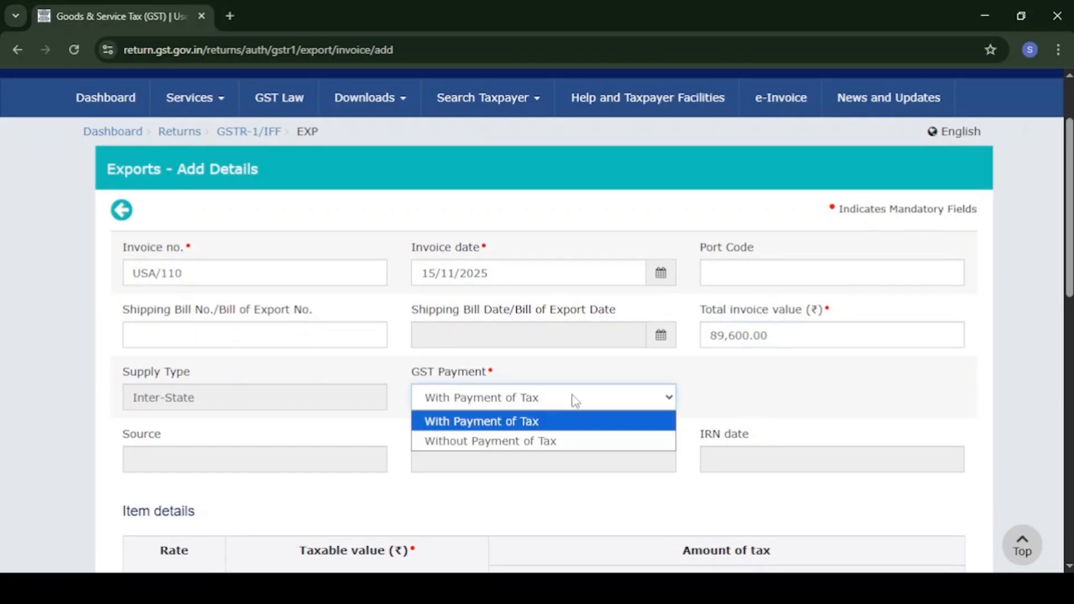
{"action": "left_click", "coordinate": [504, 442]}
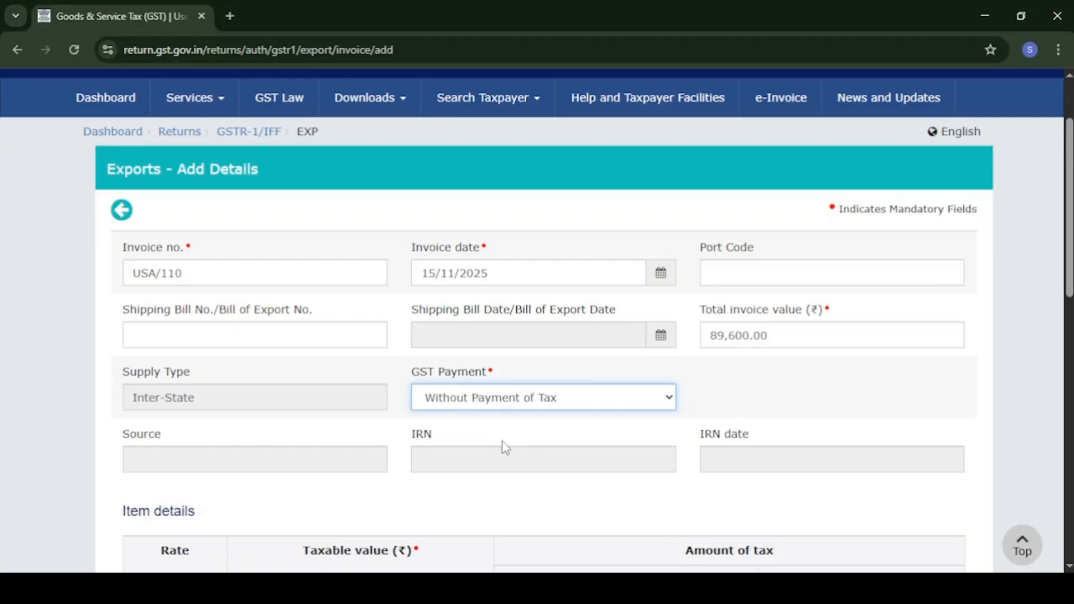
{"action": "scroll", "coordinate": [505, 446], "scroll_direction": "down", "scroll_amount": 2}
{"action": "scroll", "coordinate": [505, 448], "scroll_direction": "down", "scroll_amount": 8}
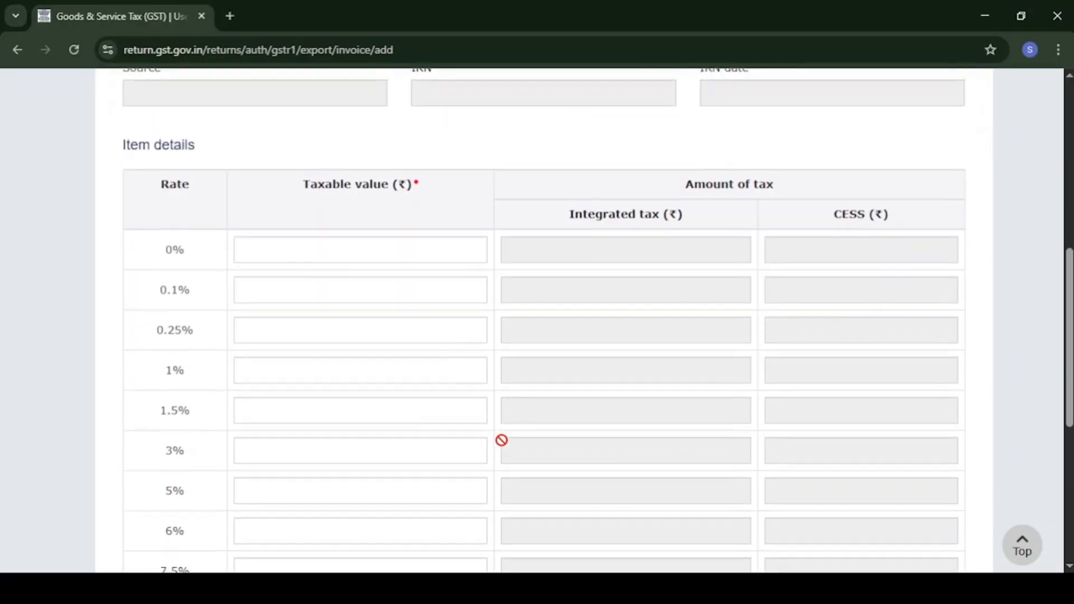
{"action": "scroll", "coordinate": [504, 446], "scroll_direction": "down", "scroll_amount": 2}
{"action": "left_click", "coordinate": [426, 388]}
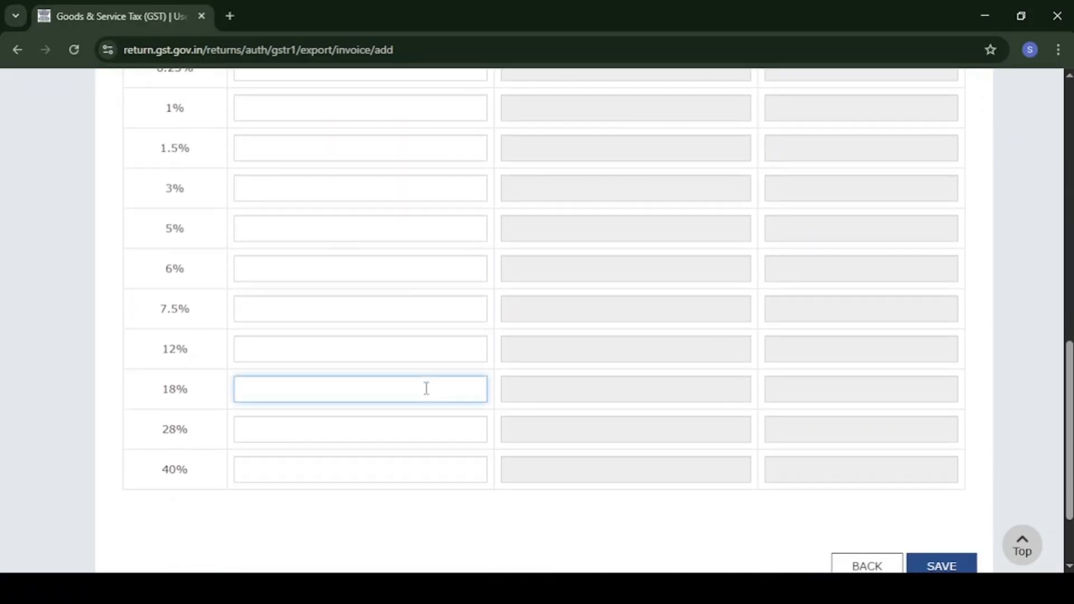
{"action": "type", "text": "89600"}
{"action": "scroll", "coordinate": [426, 389], "scroll_direction": "down", "scroll_amount": 2}
{"action": "left_click", "coordinate": [940, 506]}
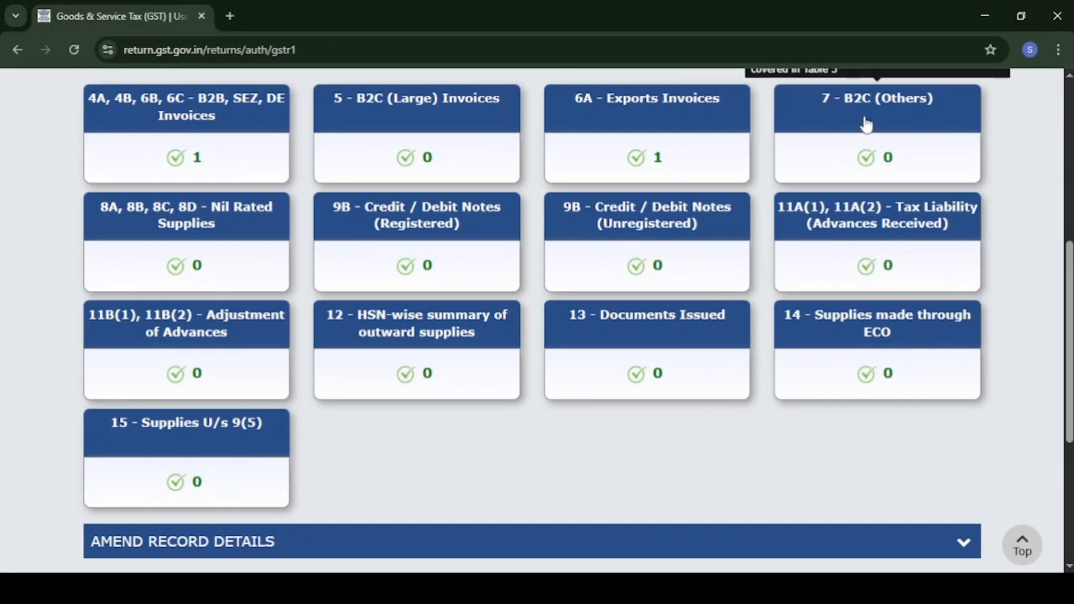
Start a B2C (Others) record with place of supply 07-Delhi and taxable value 10000.
{"action": "left_click", "coordinate": [866, 124]}
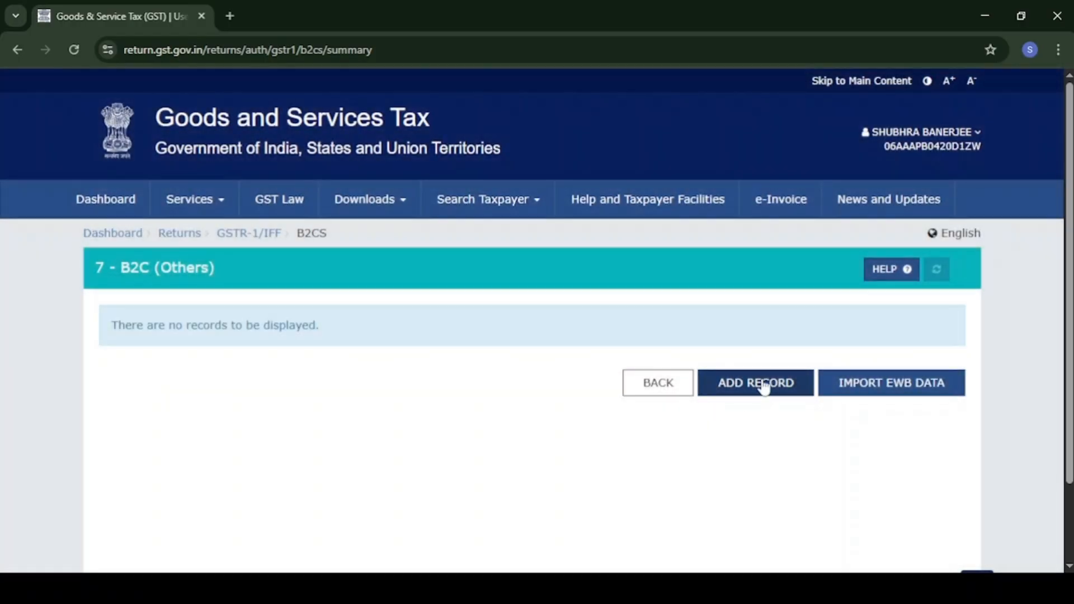
{"action": "left_click", "coordinate": [764, 385]}
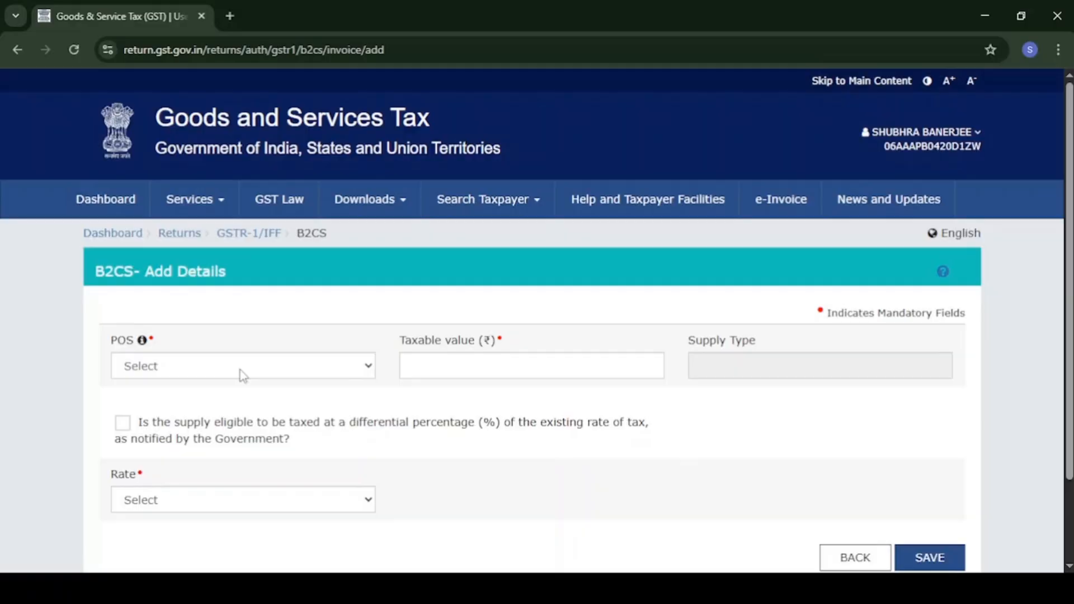
{"action": "left_click", "coordinate": [240, 372]}
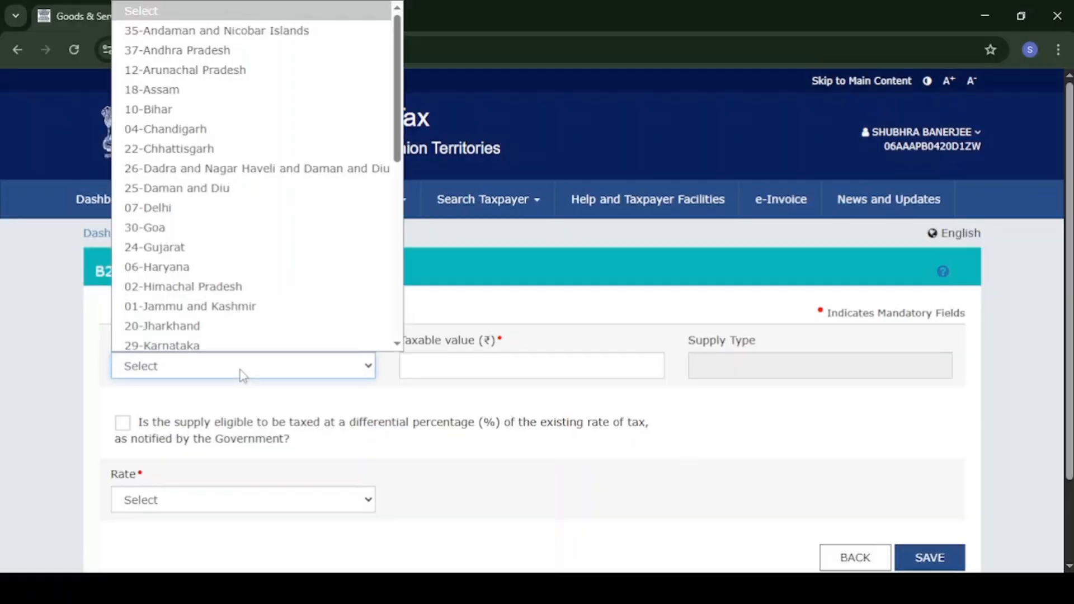
{"action": "left_click", "coordinate": [209, 206]}
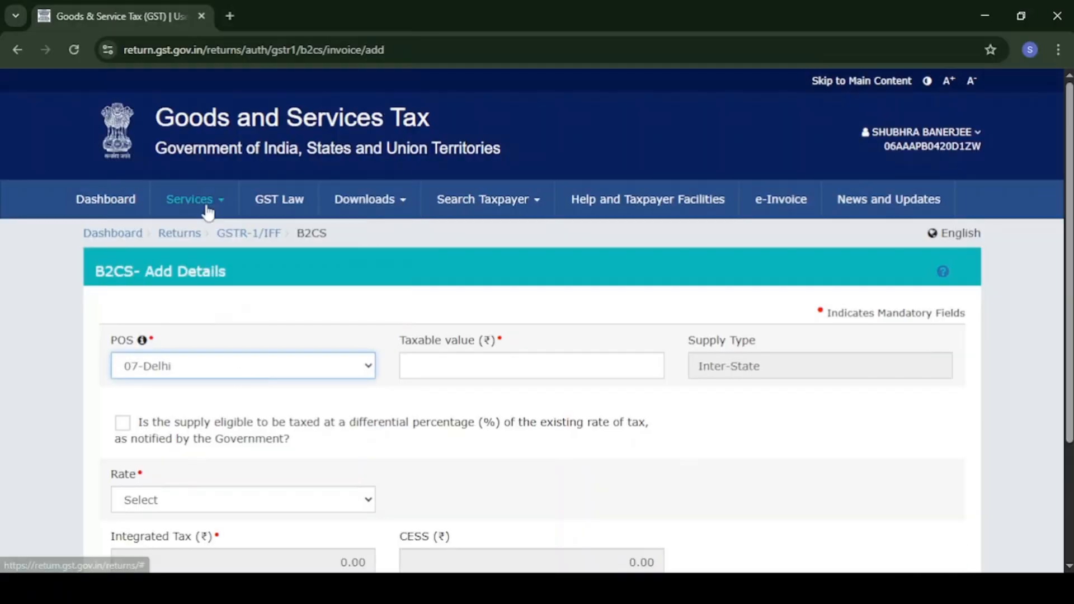
{"action": "left_click", "coordinate": [558, 374]}
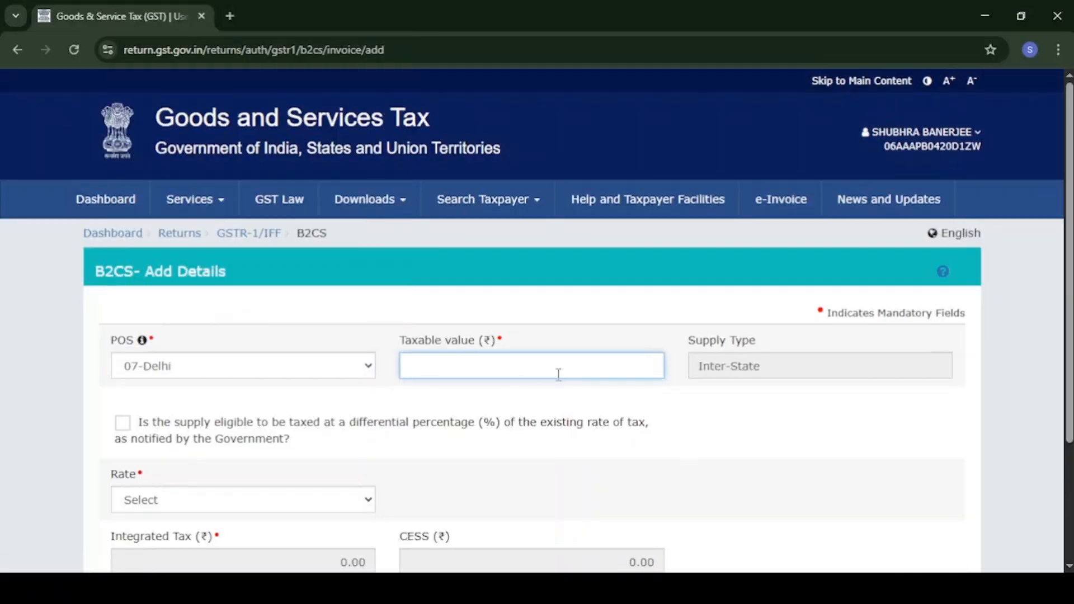
{"action": "type", "text": "10000"}
Set the rate to 18%, save the Delhi record, and check the processed row.
{"action": "scroll", "coordinate": [558, 373], "scroll_direction": "down", "scroll_amount": 3}
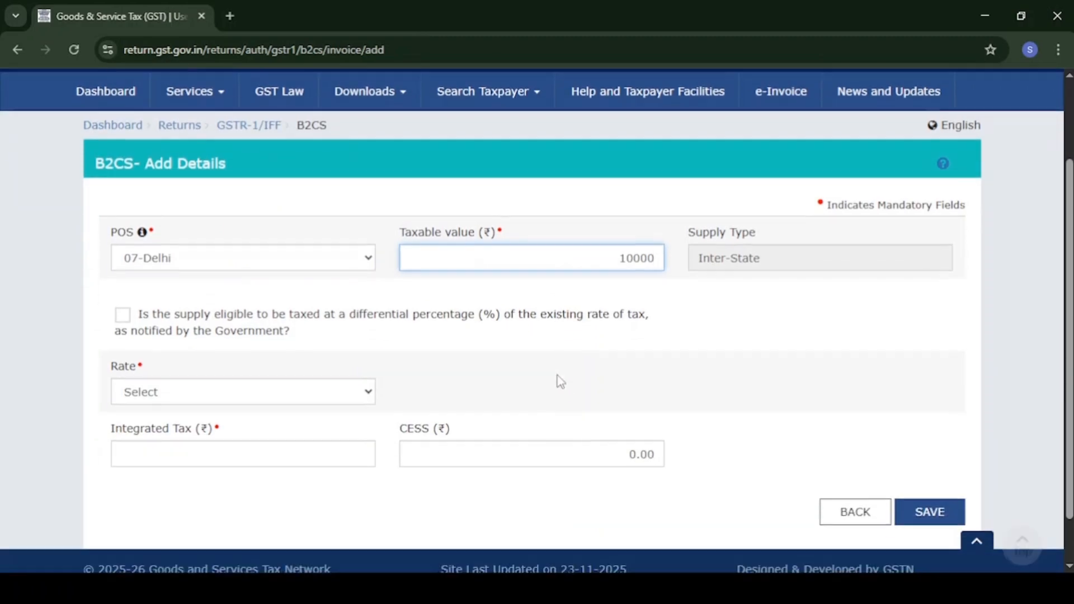
{"action": "left_click", "coordinate": [313, 342]}
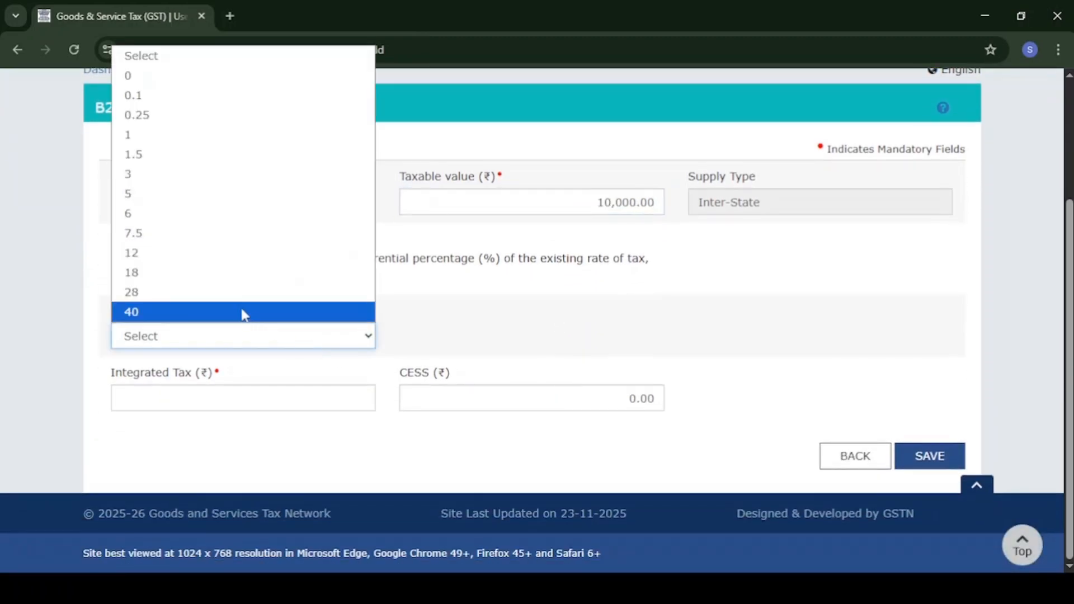
{"action": "left_click", "coordinate": [220, 273]}
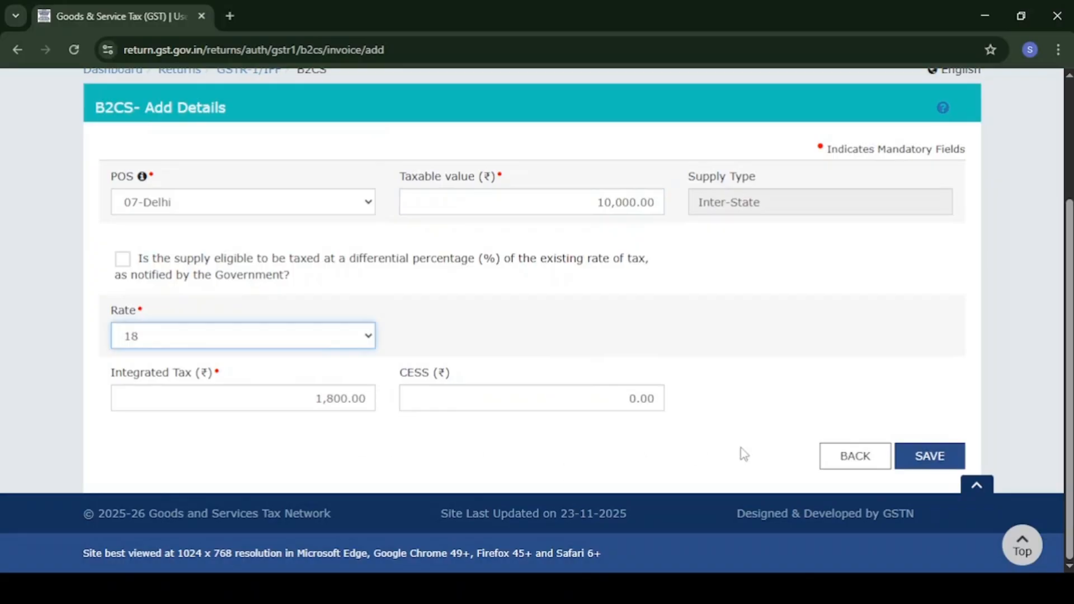
{"action": "left_click", "coordinate": [936, 463]}
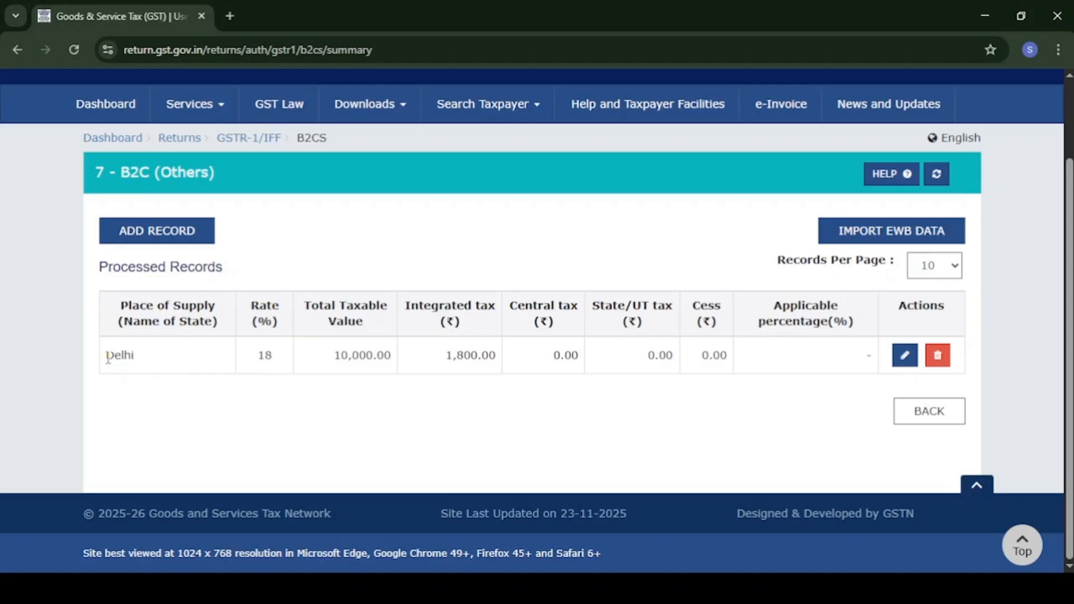
{"action": "left_click_drag", "start_coordinate": [107, 356], "coordinate": [439, 365]}
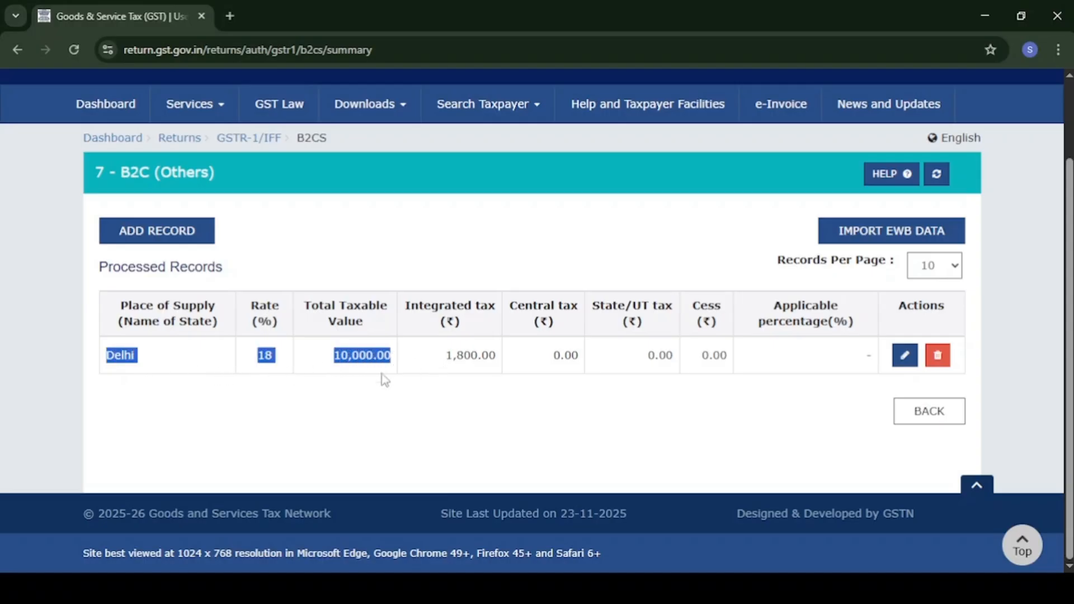
{"action": "left_click", "coordinate": [329, 388]}
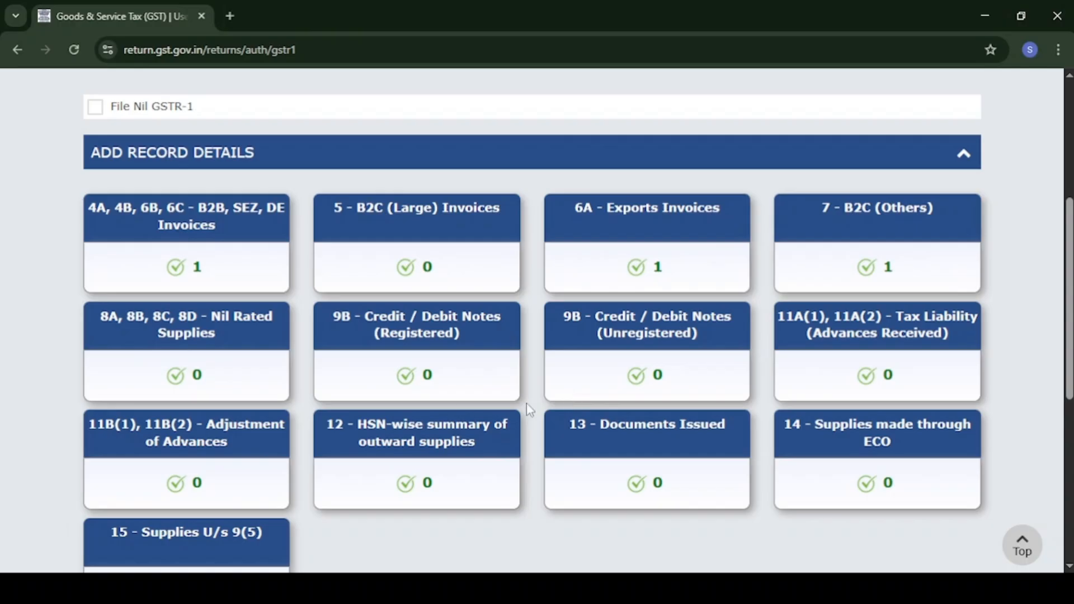
{"action": "left_click", "coordinate": [199, 334]}
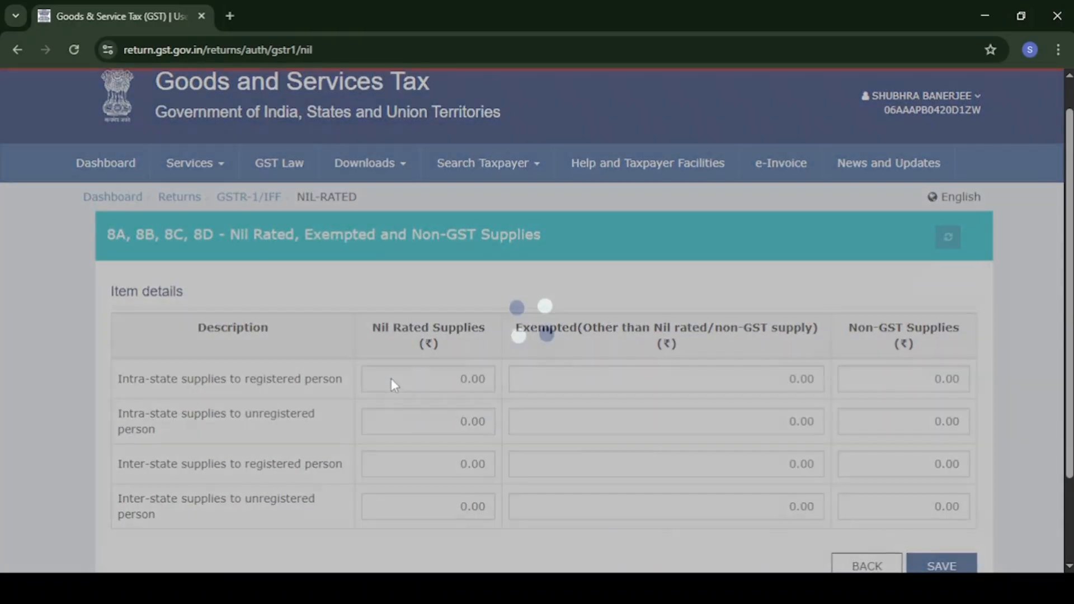
{"action": "scroll", "coordinate": [391, 381], "scroll_direction": "down", "scroll_amount": 1}
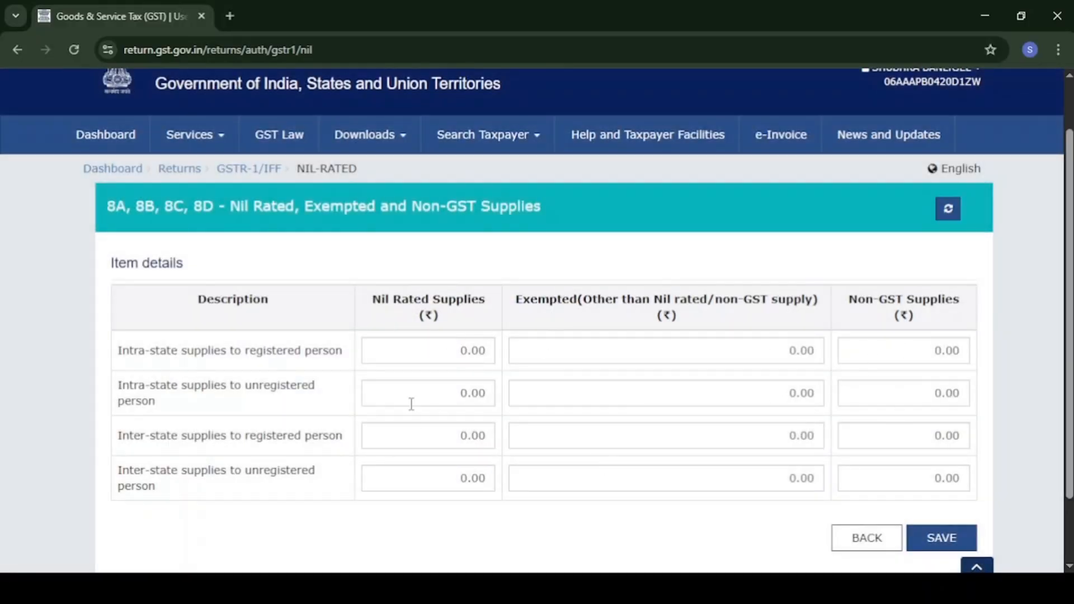
{"action": "left_click", "coordinate": [870, 539]}
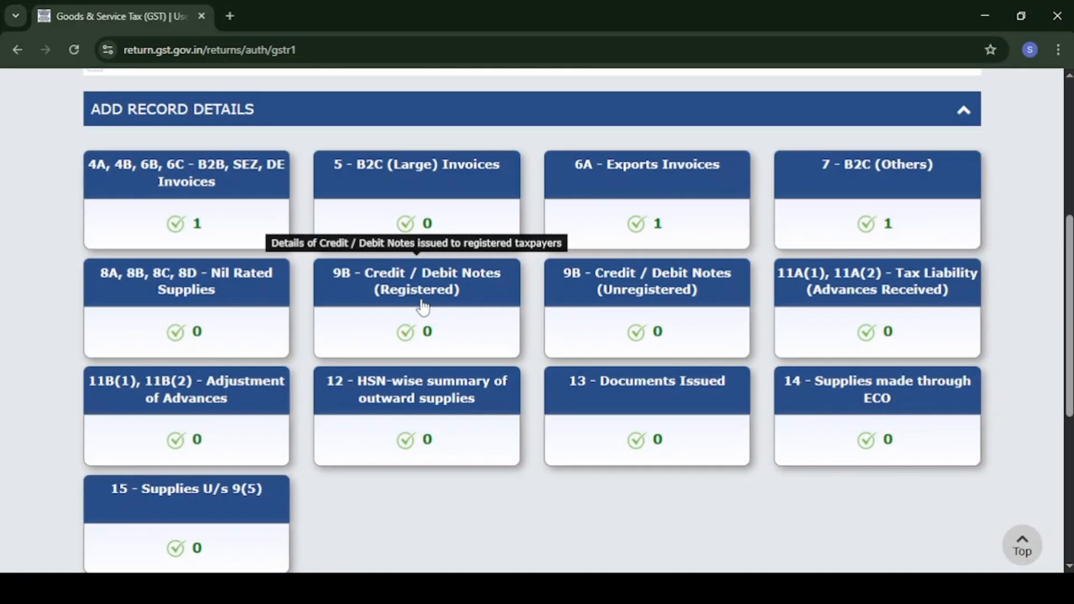
Begin a 9B registered credit/debit note, reaching the recipient GSTIN and Note Type fields.
{"action": "left_click", "coordinate": [423, 306]}
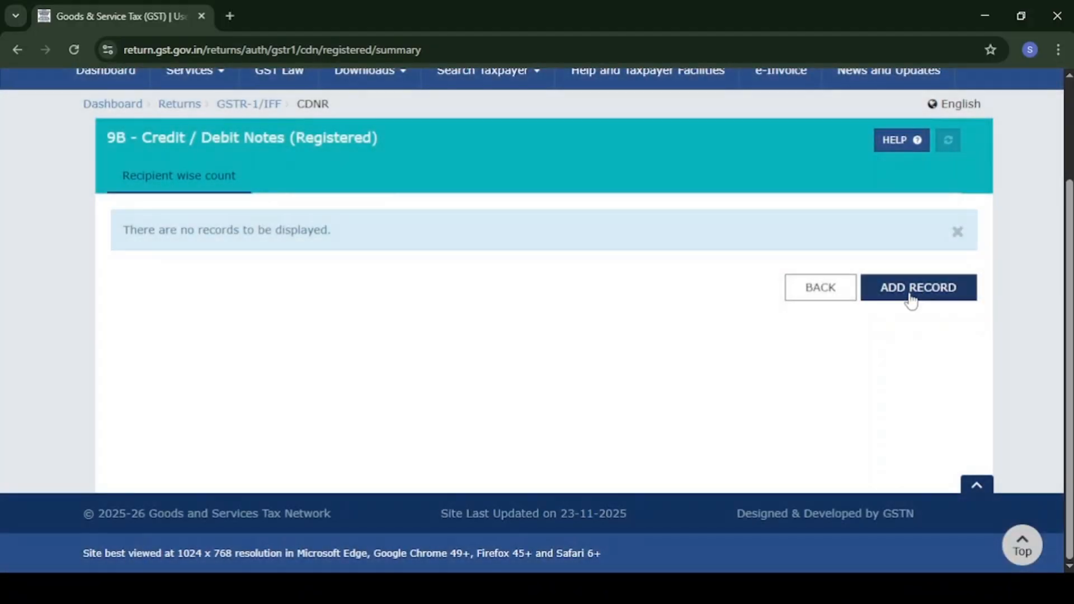
{"action": "left_click", "coordinate": [910, 297]}
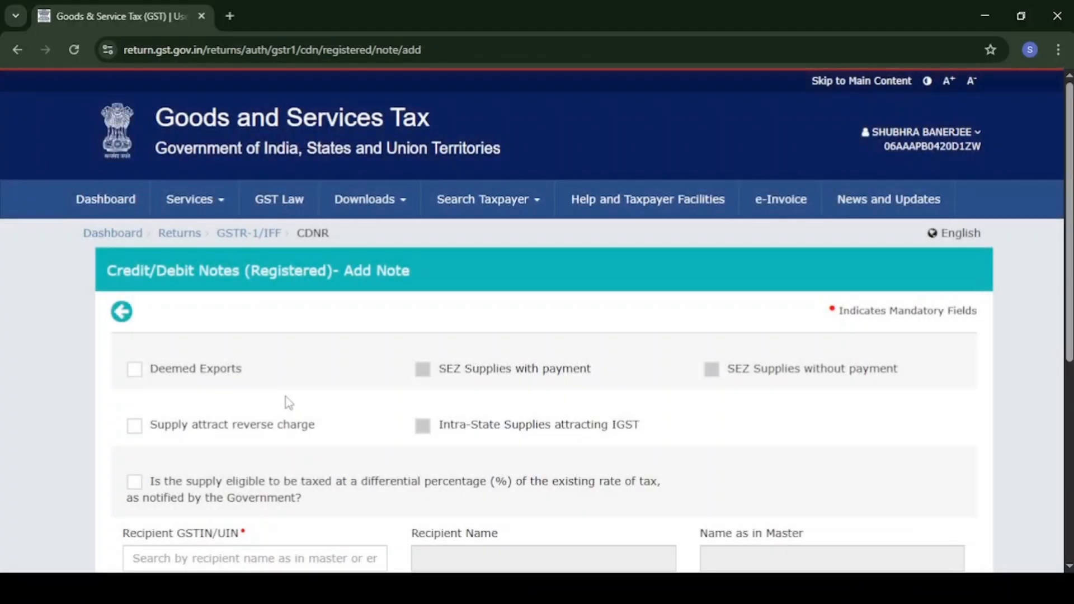
{"action": "scroll", "coordinate": [285, 381], "scroll_direction": "down", "scroll_amount": 5}
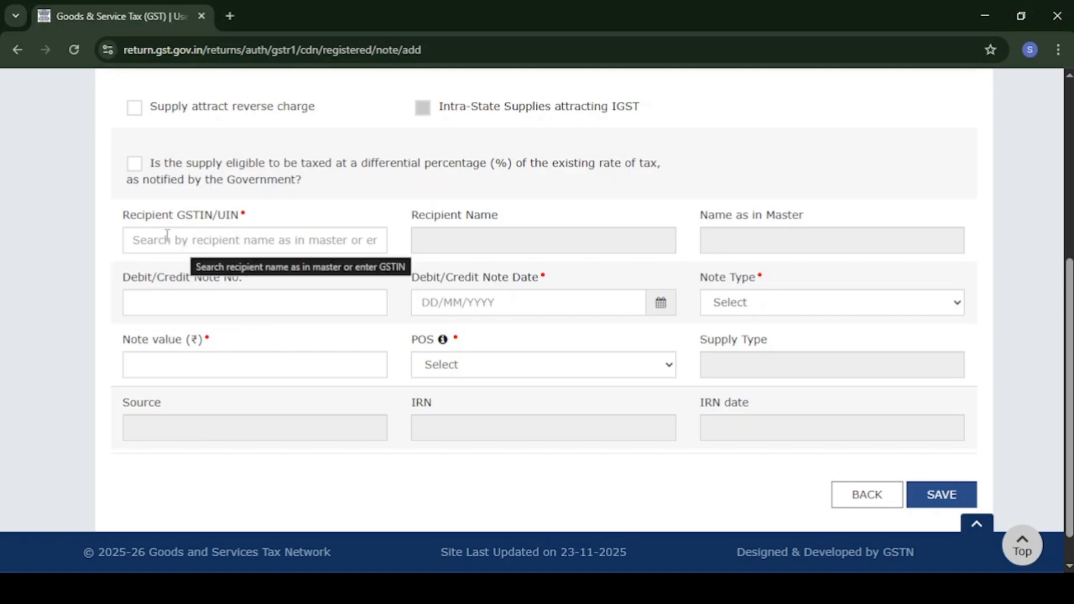
{"action": "left_click", "coordinate": [166, 235]}
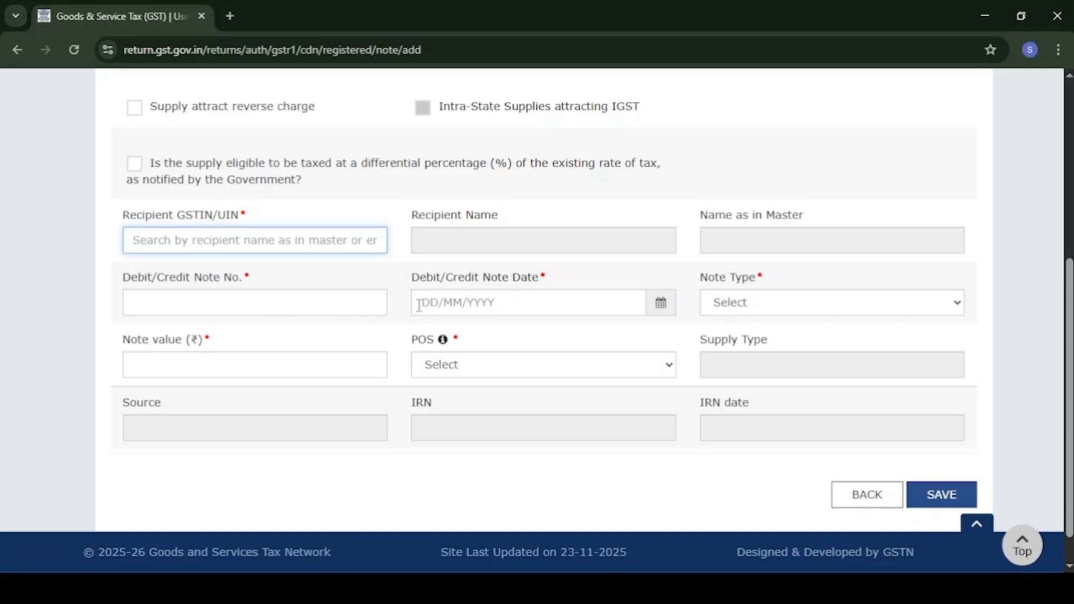
{"action": "left_click", "coordinate": [757, 305]}
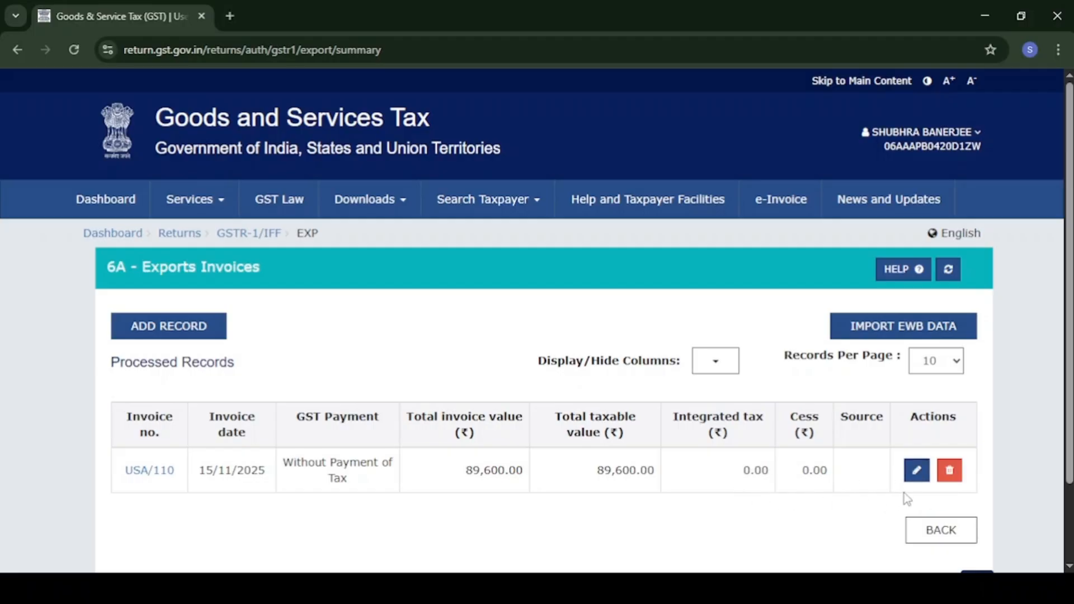
Delete export invoice USA/110, confirm the warning, and go back to the GSTR-1 page.
{"action": "left_click", "coordinate": [950, 476]}
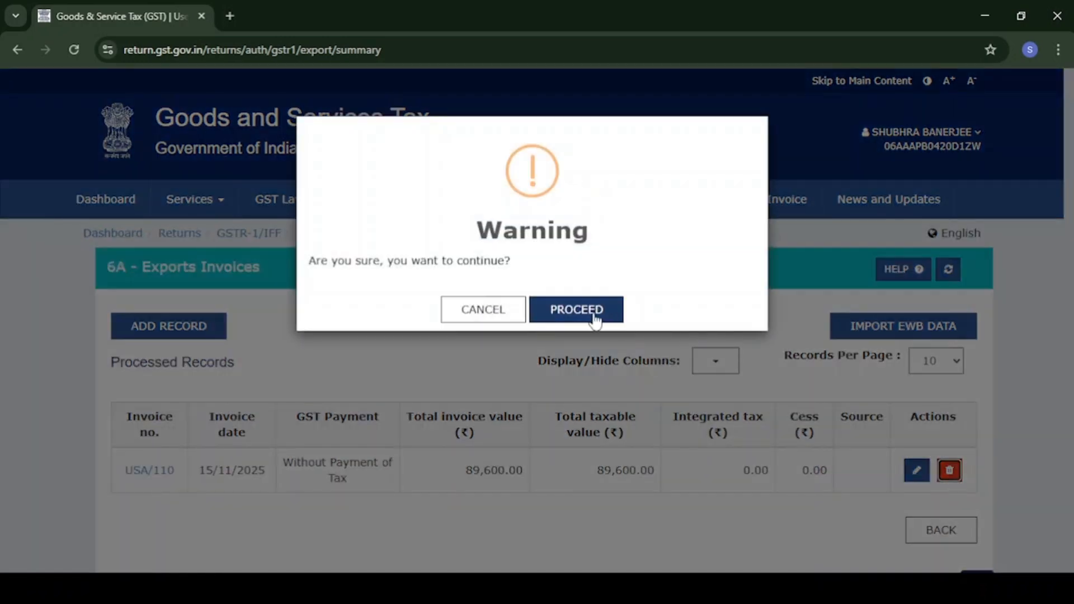
{"action": "left_click", "coordinate": [587, 317]}
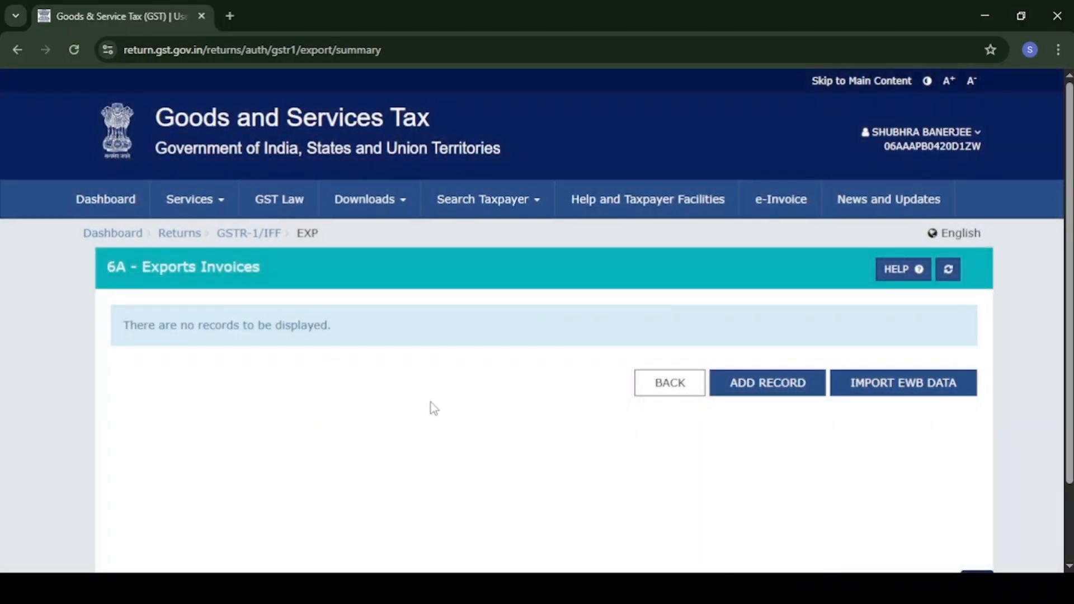
{"action": "left_click", "coordinate": [667, 389]}
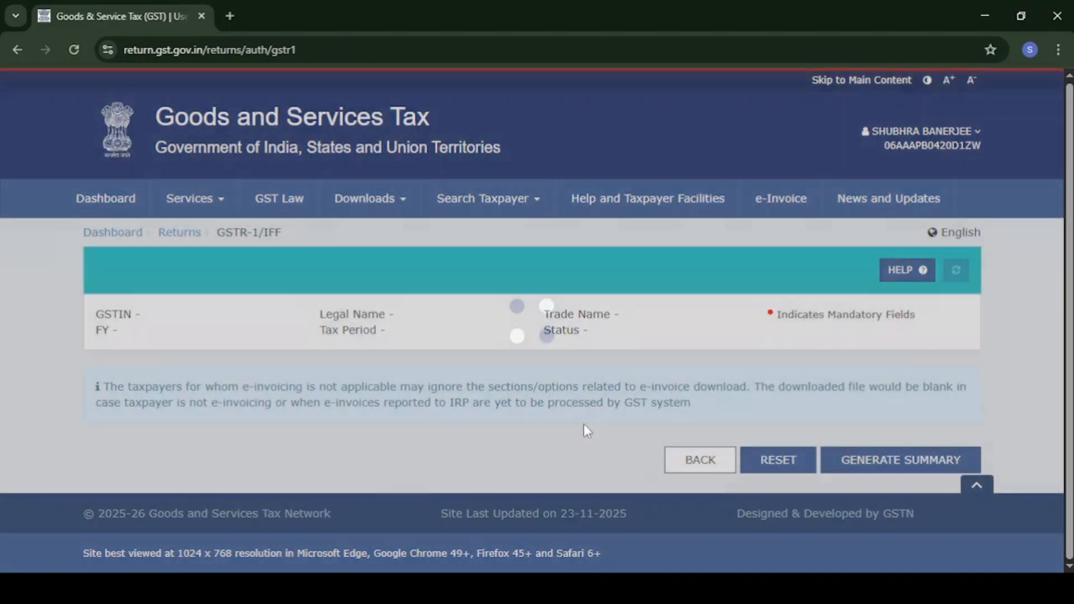
Open the HSN-wise summary and select HSN 9983 for professional services.
{"action": "scroll", "coordinate": [583, 422], "scroll_direction": "down", "scroll_amount": 4}
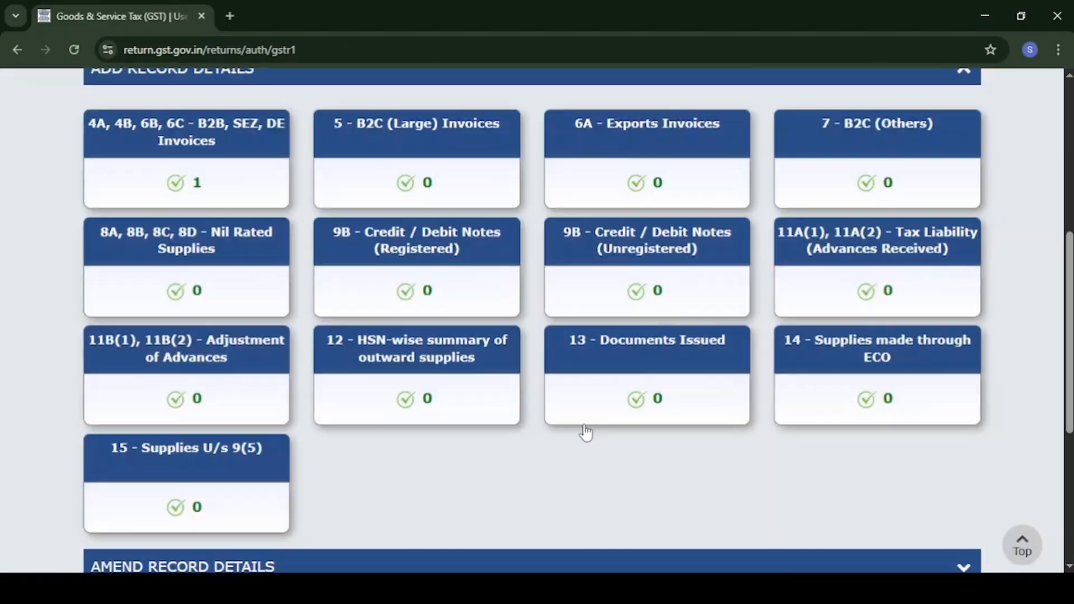
{"action": "left_click", "coordinate": [421, 379]}
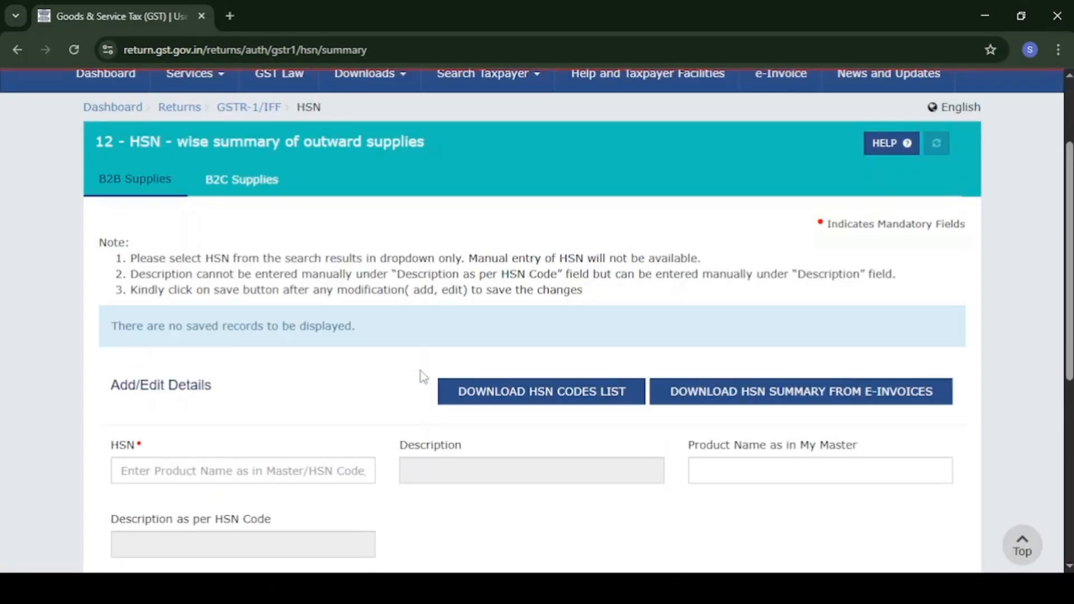
{"action": "scroll", "coordinate": [424, 376], "scroll_direction": "down", "scroll_amount": 2}
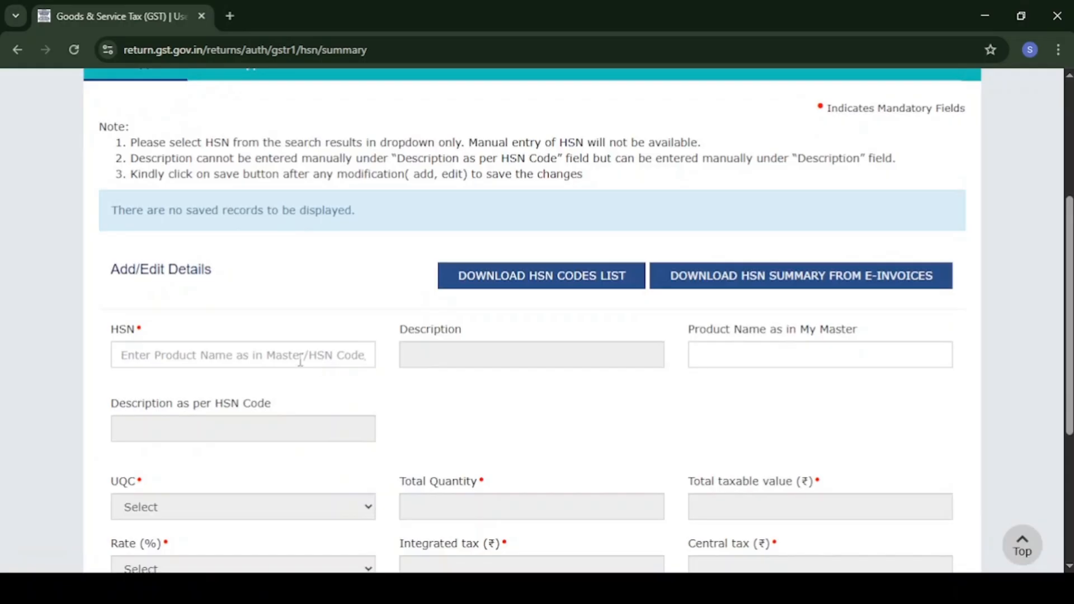
{"action": "left_click", "coordinate": [301, 361]}
{"action": "type", "text": "998"}
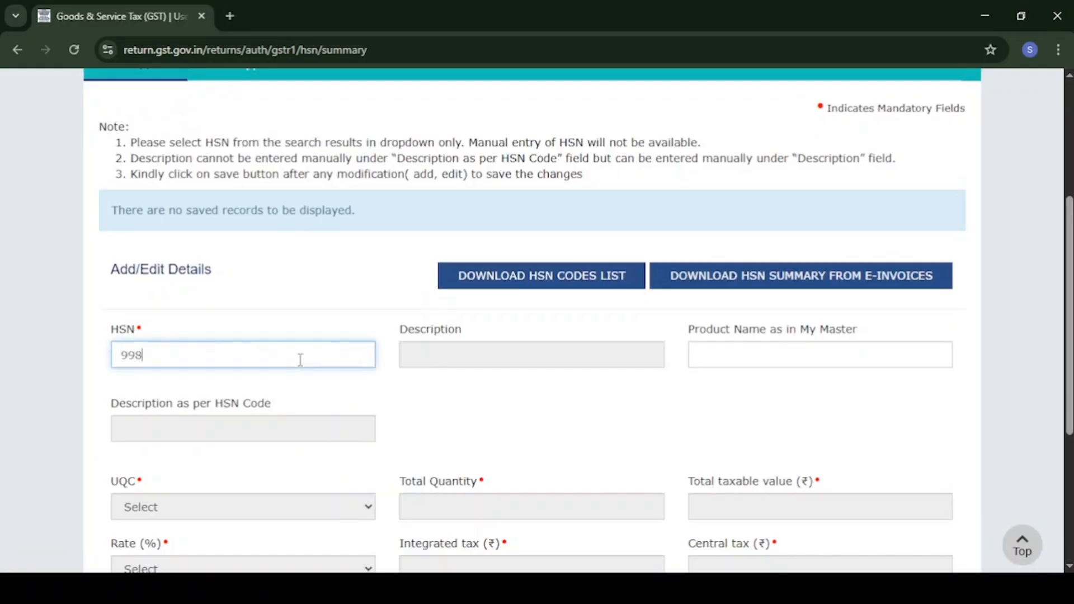
{"action": "type", "text": "3"}
{"action": "left_click", "coordinate": [249, 390]}
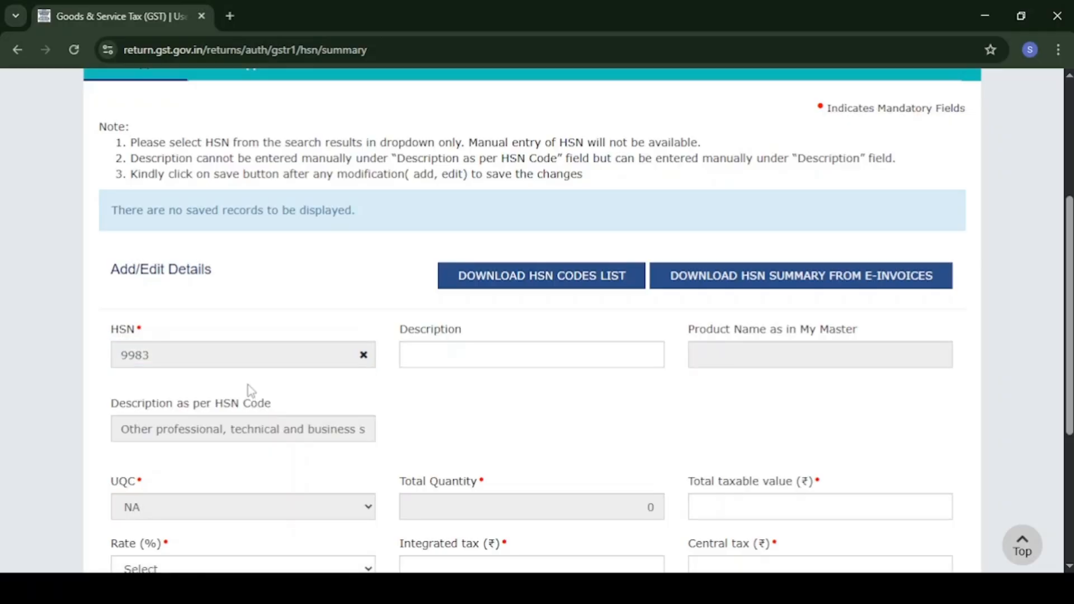
Enter taxable value 1,00,000 at the 18% rate with 18,000 integrated tax.
{"action": "scroll", "coordinate": [525, 421], "scroll_direction": "down", "scroll_amount": 2}
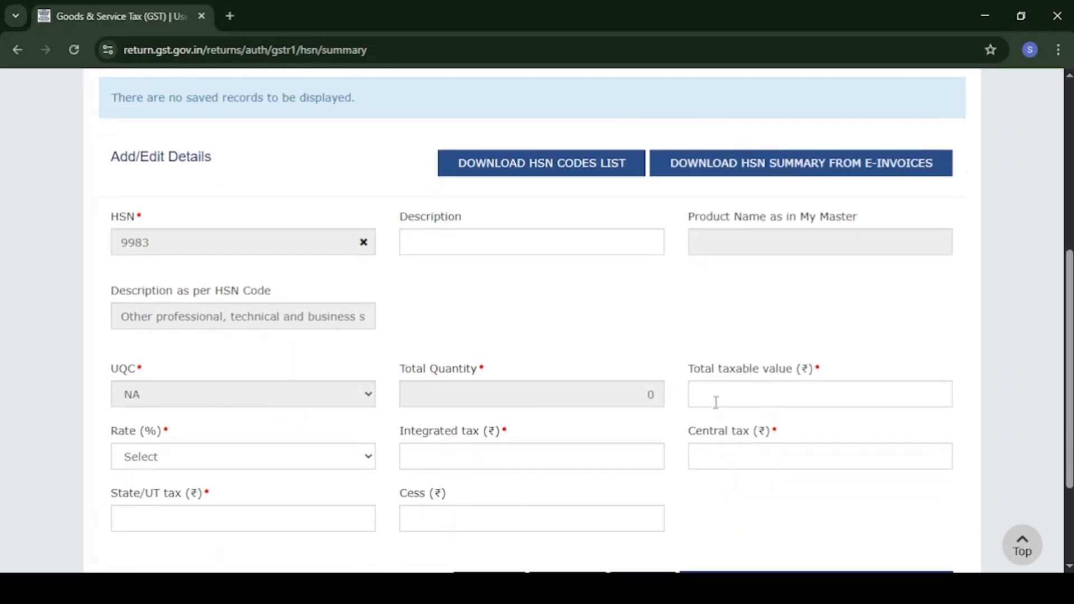
{"action": "left_click", "coordinate": [730, 403]}
{"action": "type", "text": "1,00,0"}
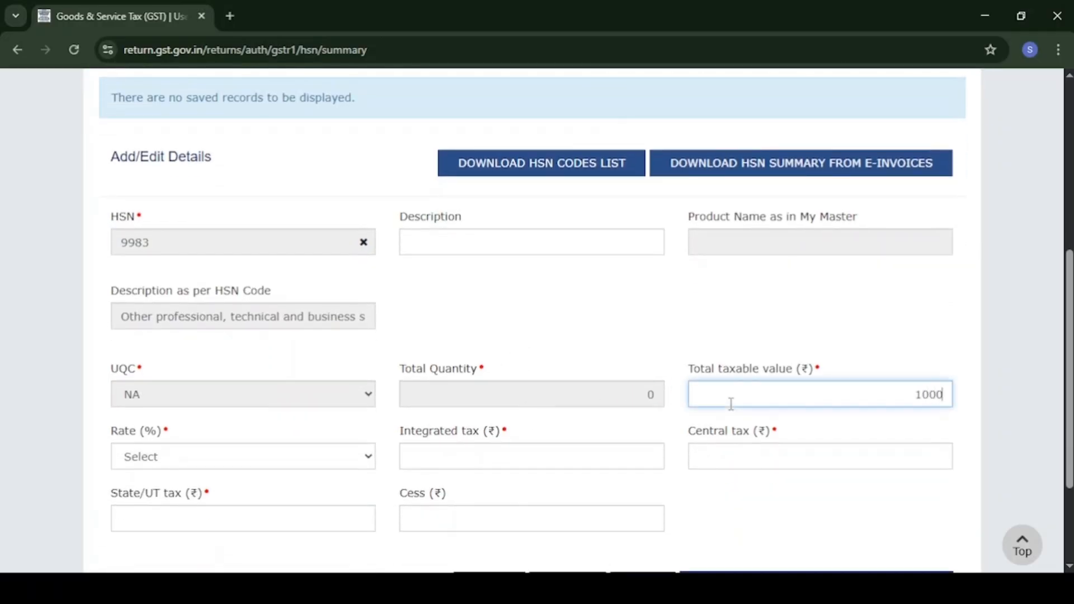
{"action": "type", "text": "00"}
{"action": "scroll", "coordinate": [730, 403], "scroll_direction": "down", "scroll_amount": 1}
{"action": "key", "text": "Tab"}
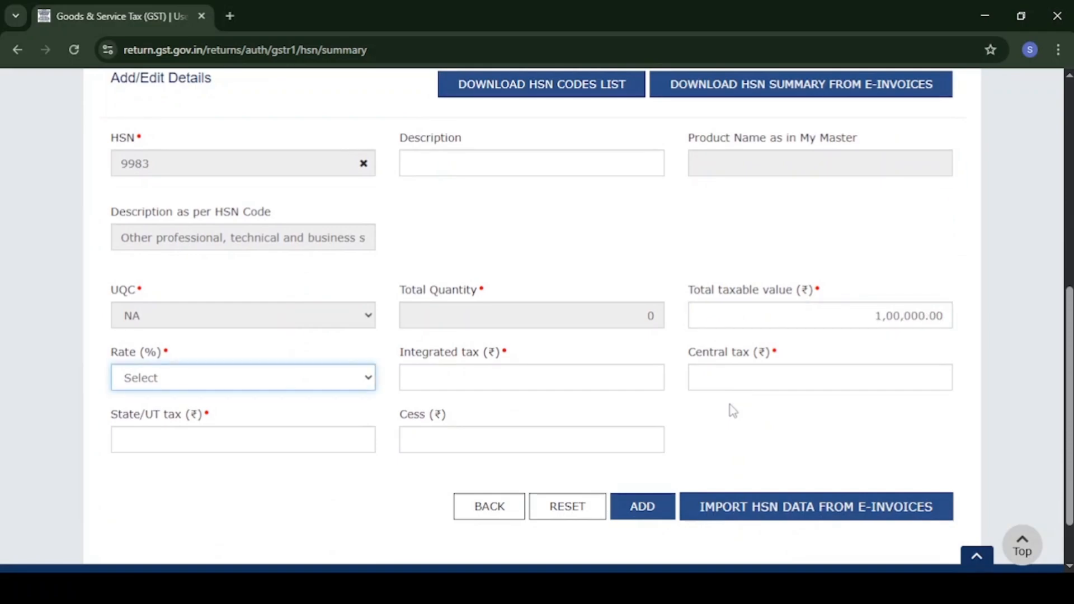
{"action": "left_click", "coordinate": [324, 385]}
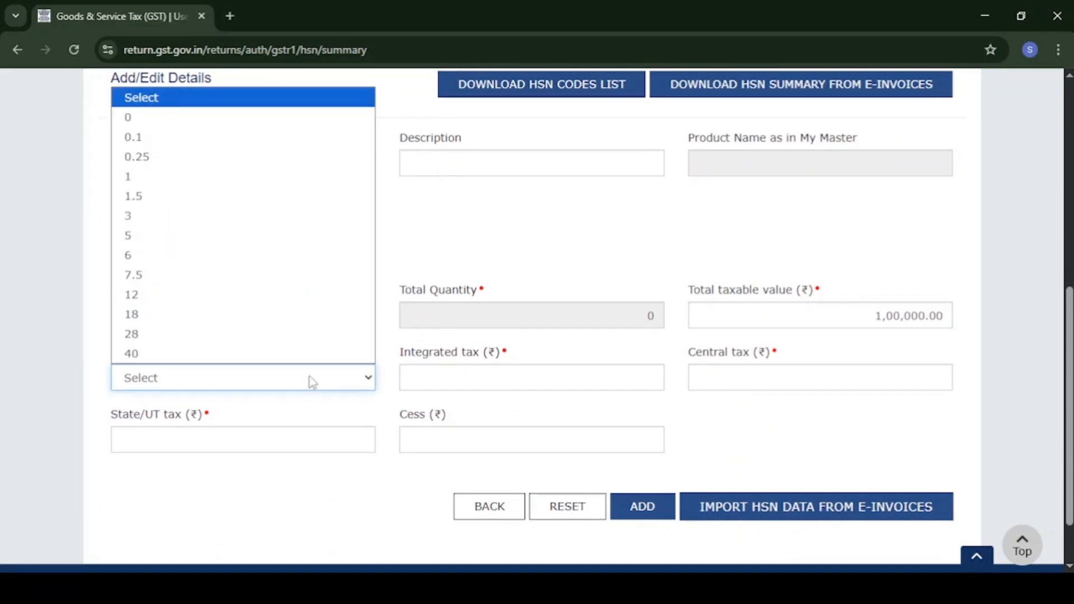
{"action": "left_click", "coordinate": [236, 322]}
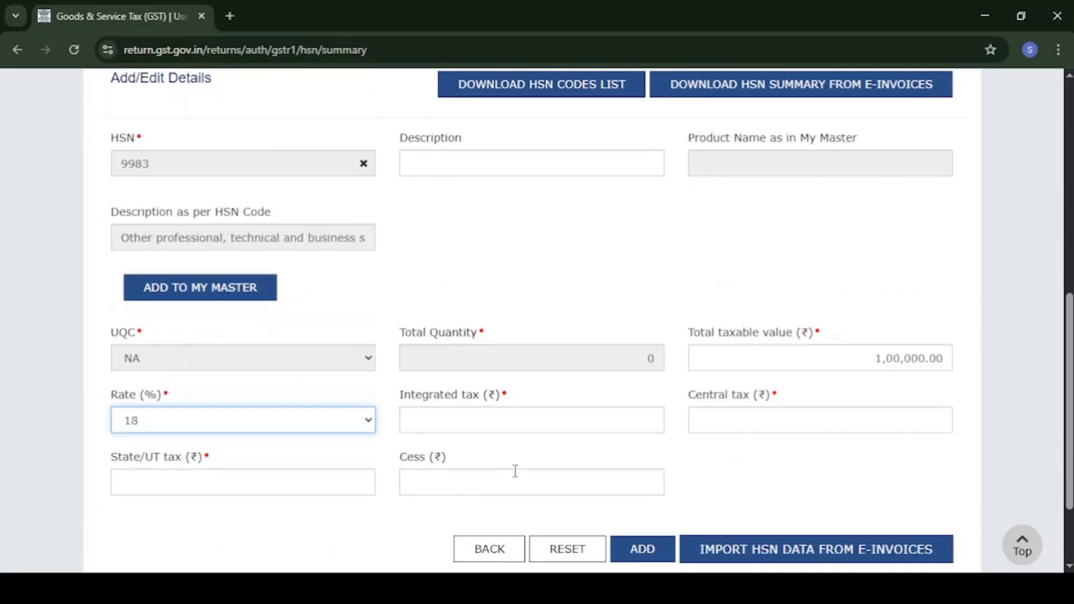
{"action": "left_click", "coordinate": [604, 422]}
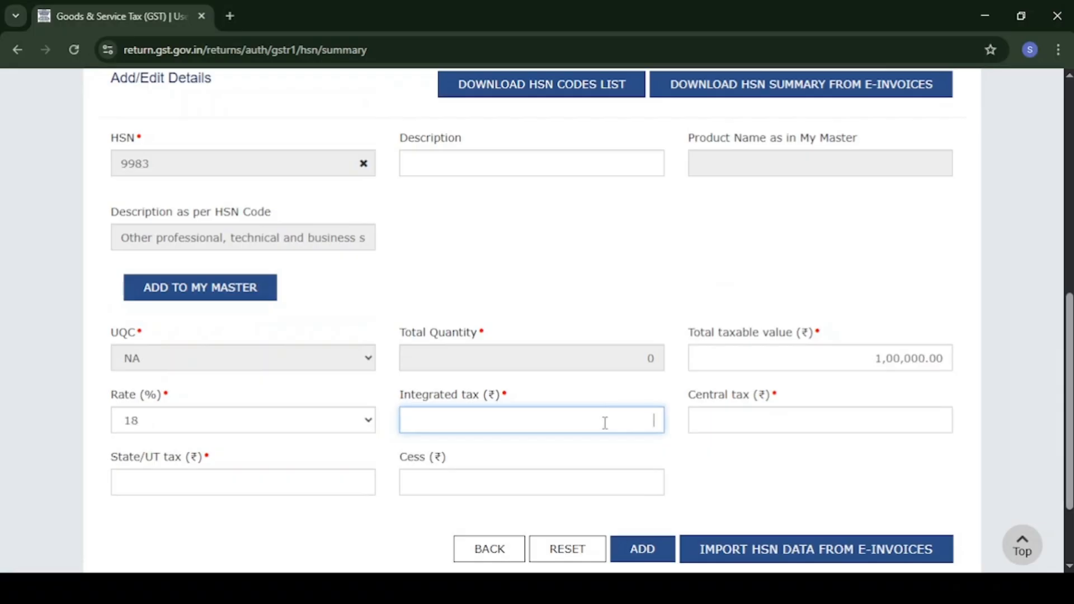
{"action": "type", "text": "18,000"}
{"action": "key", "text": "Tab"}
{"action": "scroll", "coordinate": [605, 422], "scroll_direction": "down", "scroll_amount": 2}
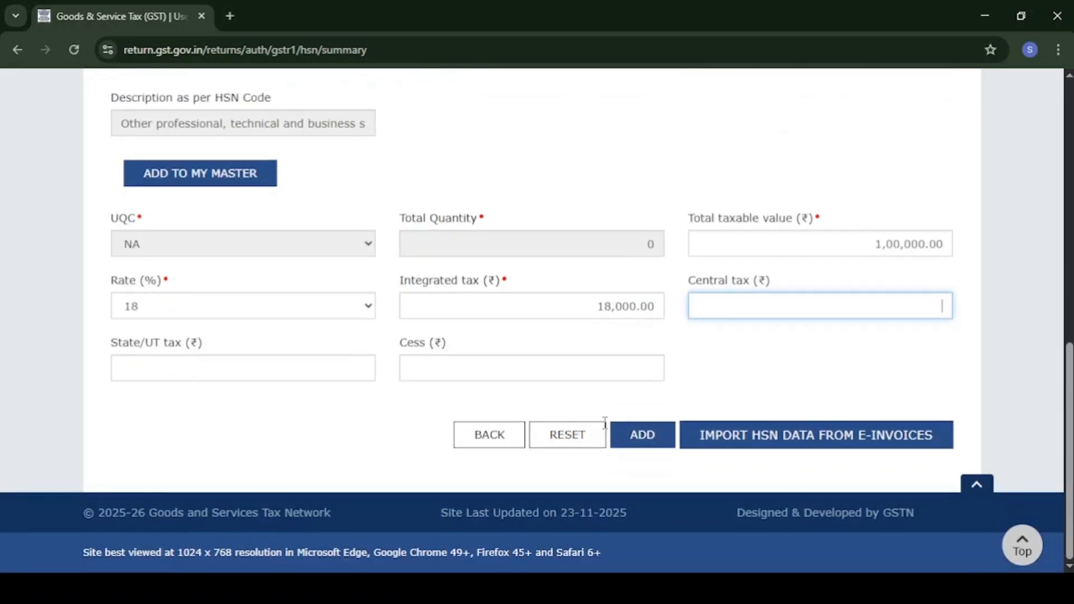
Add and save the HSN 9983 record, then go back to the GSTR-1 overview showing 1 HSN record.
{"action": "left_click", "coordinate": [641, 436]}
{"action": "scroll", "coordinate": [639, 442], "scroll_direction": "down", "scroll_amount": 2}
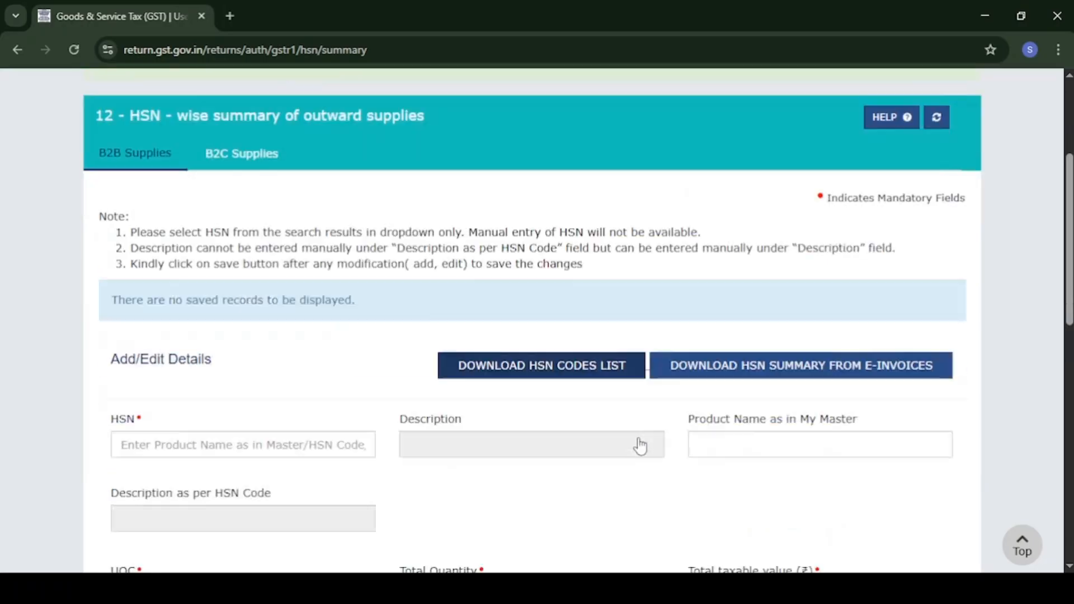
{"action": "scroll", "coordinate": [638, 437], "scroll_direction": "up", "scroll_amount": 4}
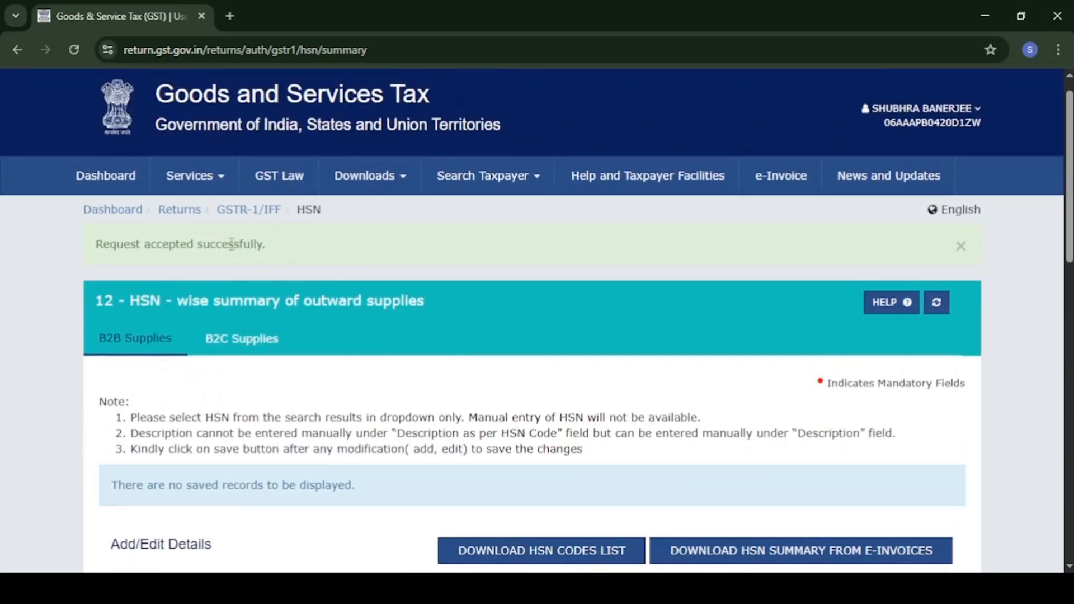
{"action": "scroll", "coordinate": [672, 456], "scroll_direction": "down", "scroll_amount": 12}
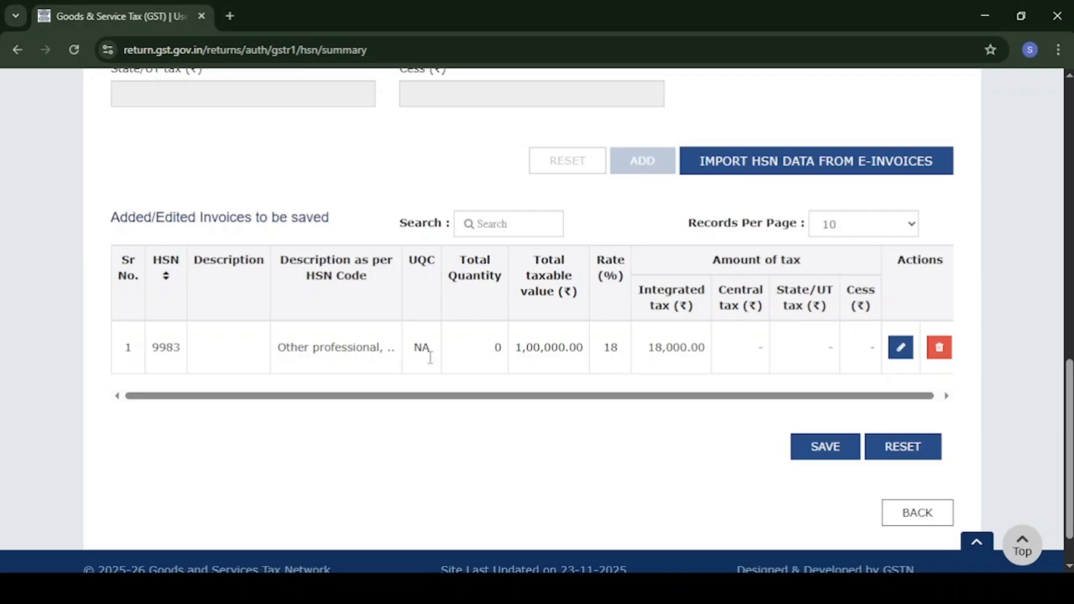
{"action": "left_click", "coordinate": [821, 459]}
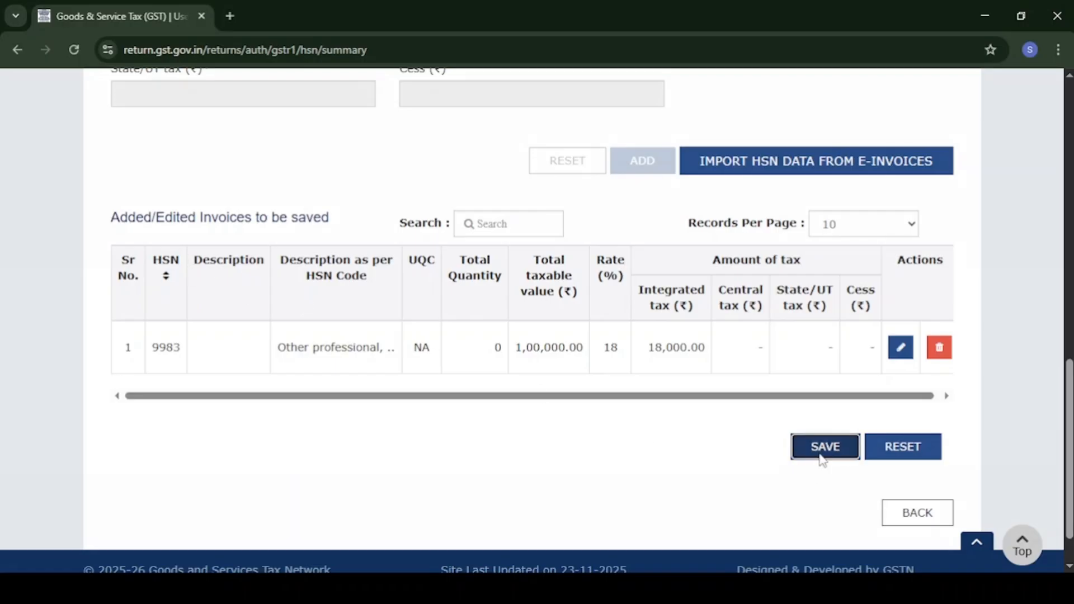
{"action": "scroll", "coordinate": [688, 418], "scroll_direction": "down", "scroll_amount": 1}
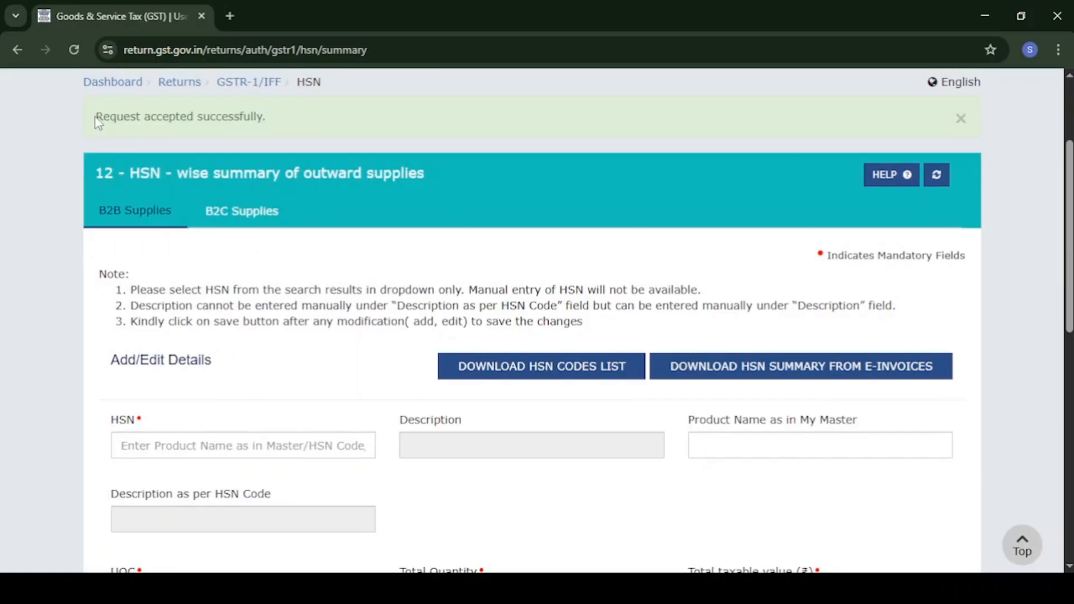
{"action": "left_click_drag", "start_coordinate": [97, 118], "coordinate": [276, 119]}
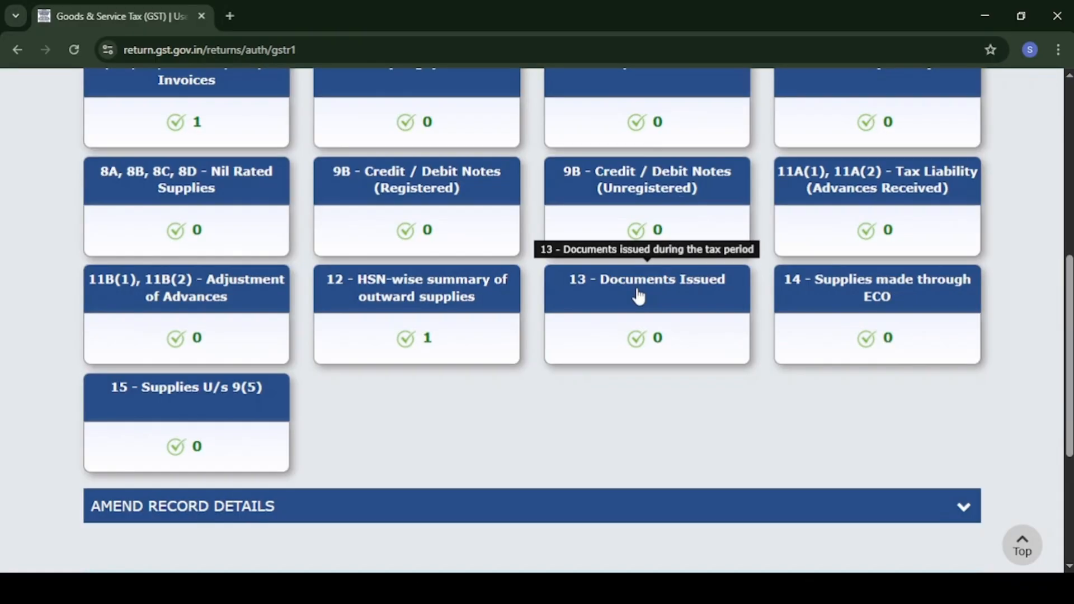
In Documents Issued, add an outward-supply invoices row starting at serial 2025-26/101.
{"action": "left_click", "coordinate": [638, 297]}
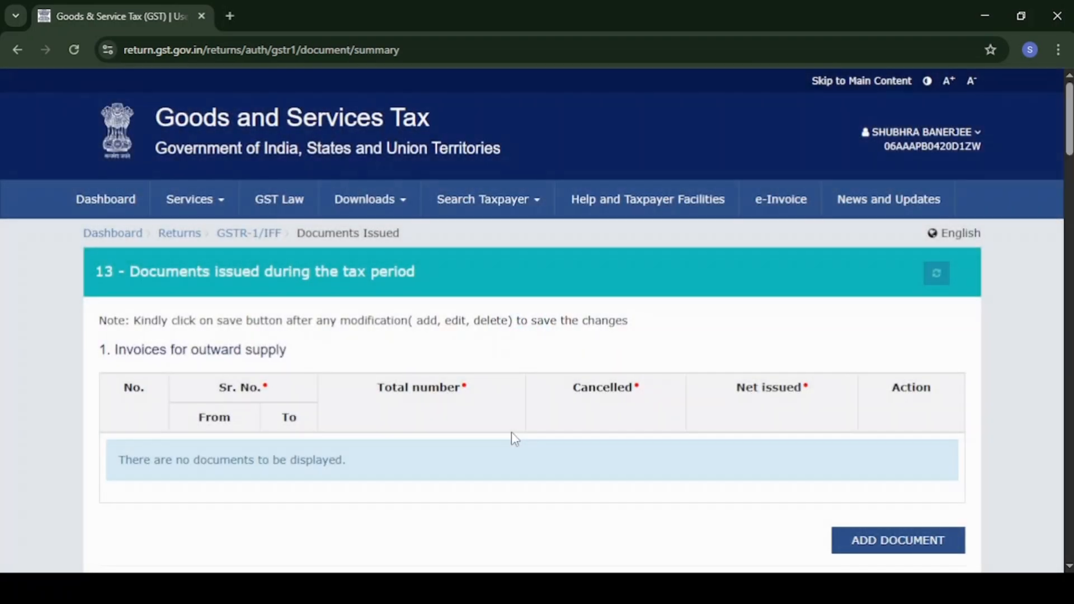
{"action": "scroll", "coordinate": [515, 438], "scroll_direction": "down", "scroll_amount": 1}
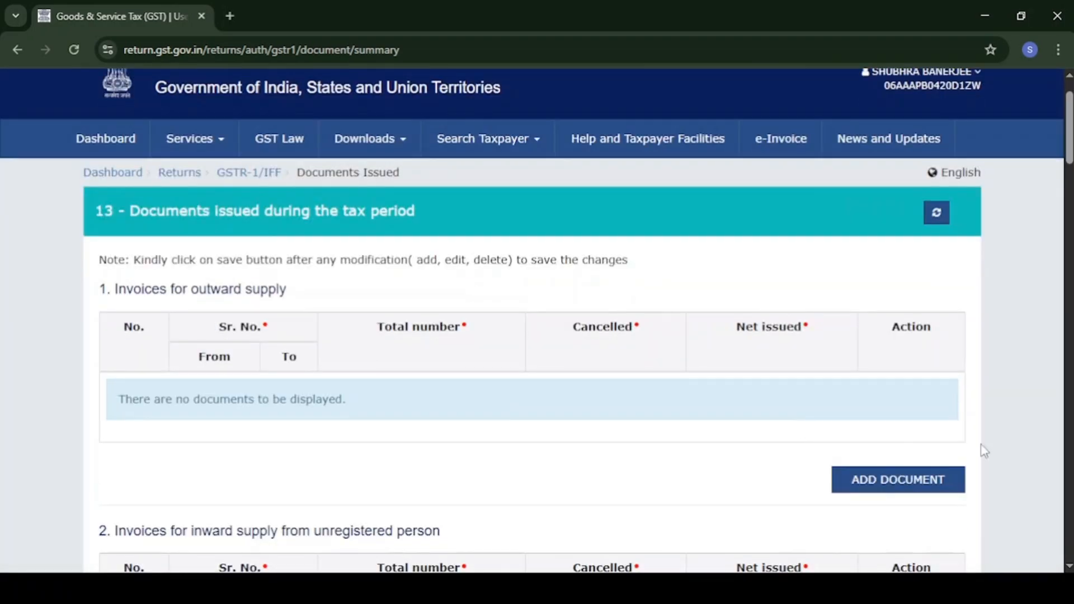
{"action": "left_click", "coordinate": [906, 482]}
{"action": "left_click", "coordinate": [231, 405]}
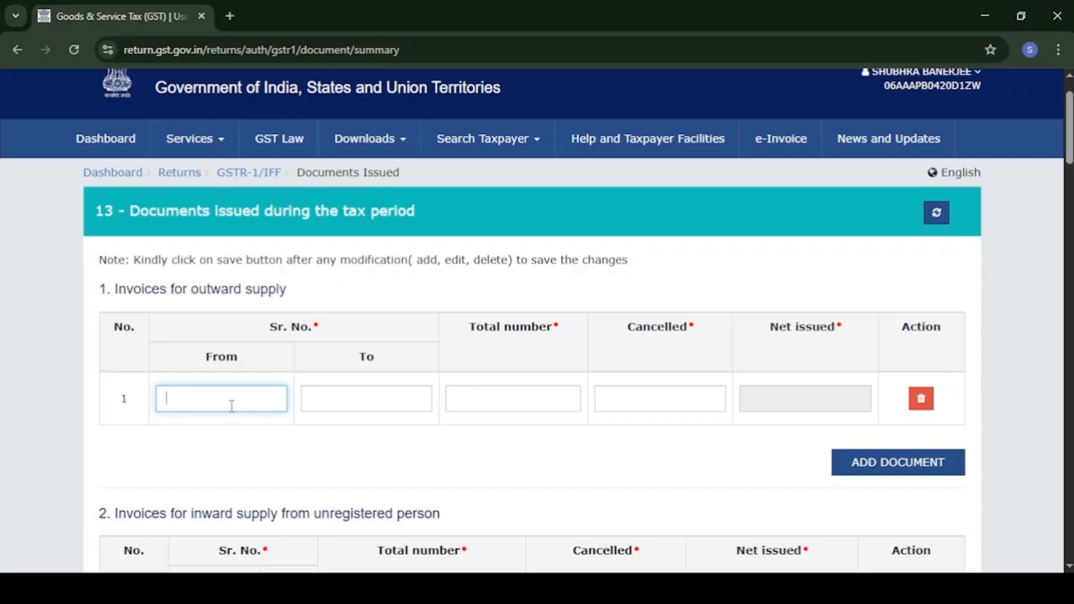
{"action": "type", "text": "2025-26/101"}
Set the row's To serial to 2025-26/101, total 1, cancelled 0, giving net issued 1.
{"action": "left_click_drag", "start_coordinate": [247, 406], "coordinate": [159, 405]}
{"action": "key", "text": "ctrl+c"}
{"action": "left_click", "coordinate": [368, 407]}
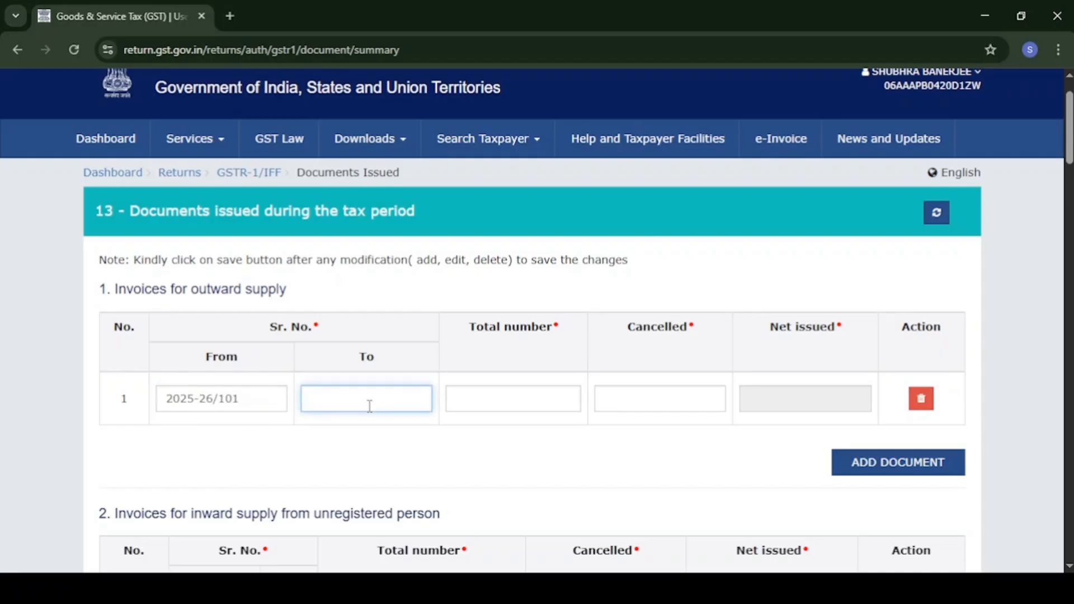
{"action": "key", "text": "ctrl+v"}
{"action": "left_click_drag", "start_coordinate": [246, 404], "coordinate": [181, 403]}
{"action": "left_click_drag", "start_coordinate": [388, 406], "coordinate": [305, 406]}
{"action": "left_click", "coordinate": [486, 403]}
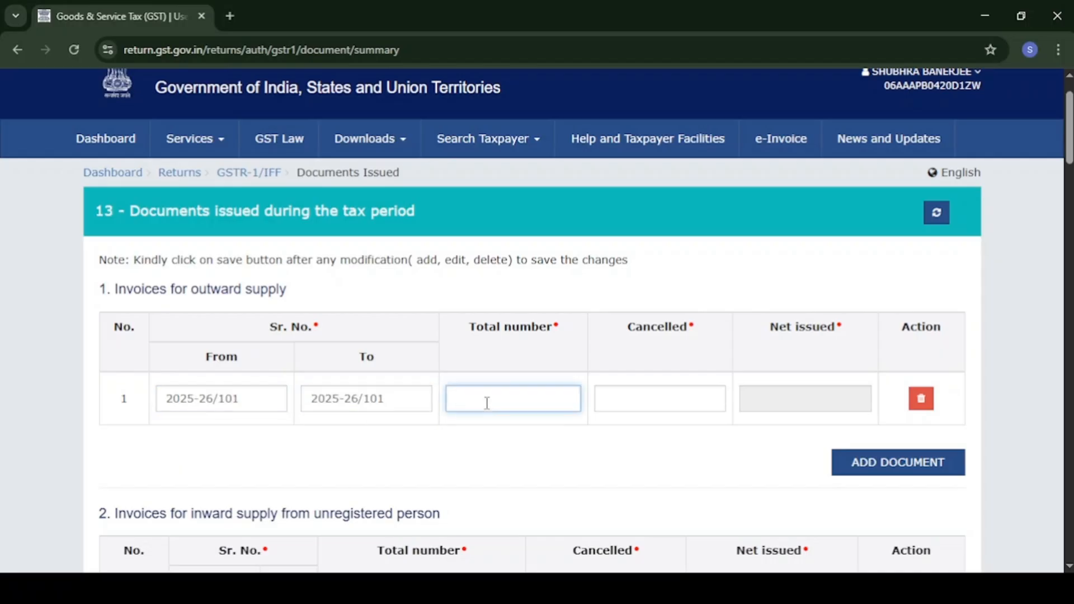
{"action": "key", "text": "Tab"}
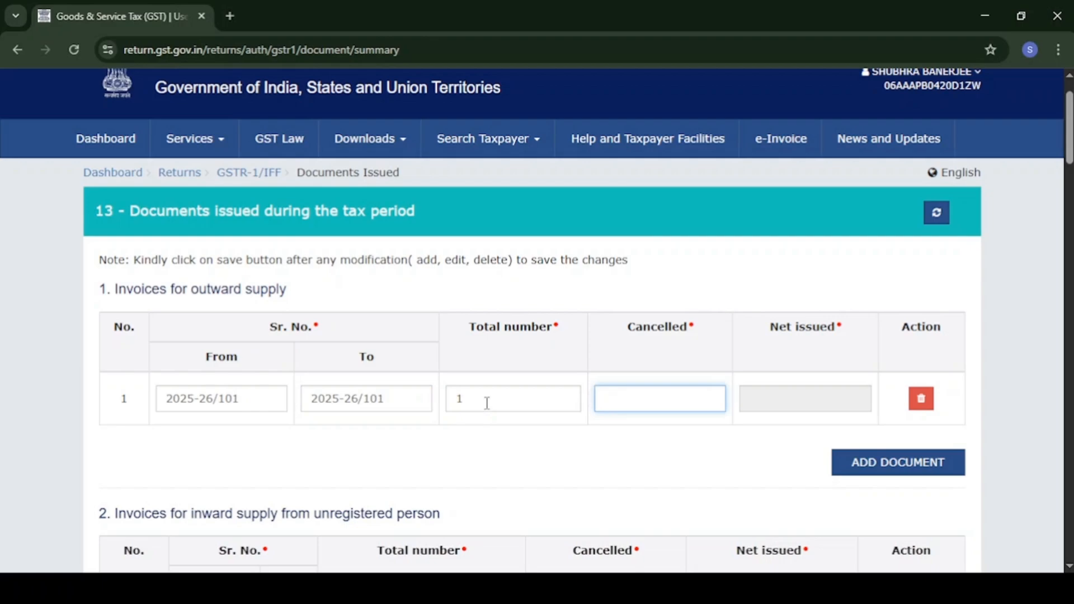
{"action": "type", "text": "0"}
{"action": "left_click", "coordinate": [774, 402]}
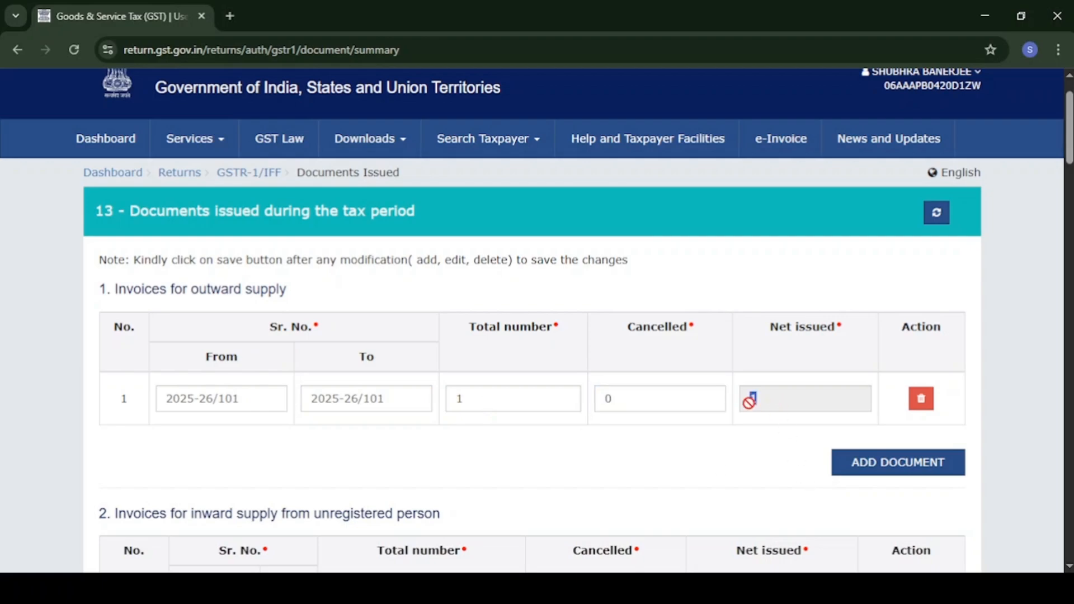
{"action": "scroll", "coordinate": [863, 425], "scroll_direction": "down", "scroll_amount": 12}
{"action": "scroll", "coordinate": [863, 424], "scroll_direction": "down", "scroll_amount": 20}
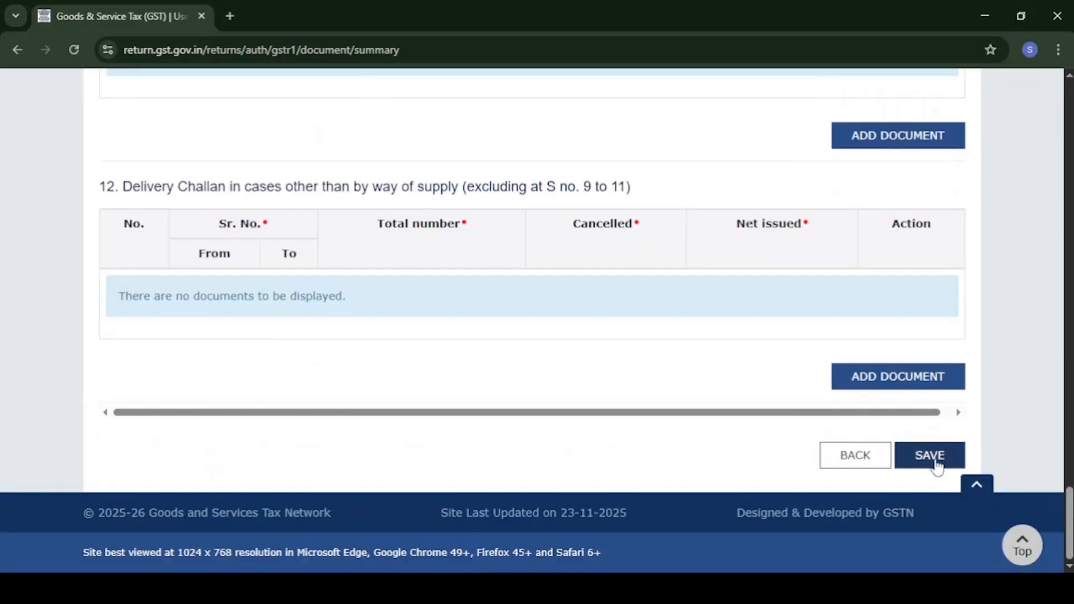
Save the Documents Issued details, generate the GSTR-1 summary and proceed to the filing summary.
{"action": "left_click", "coordinate": [936, 464]}
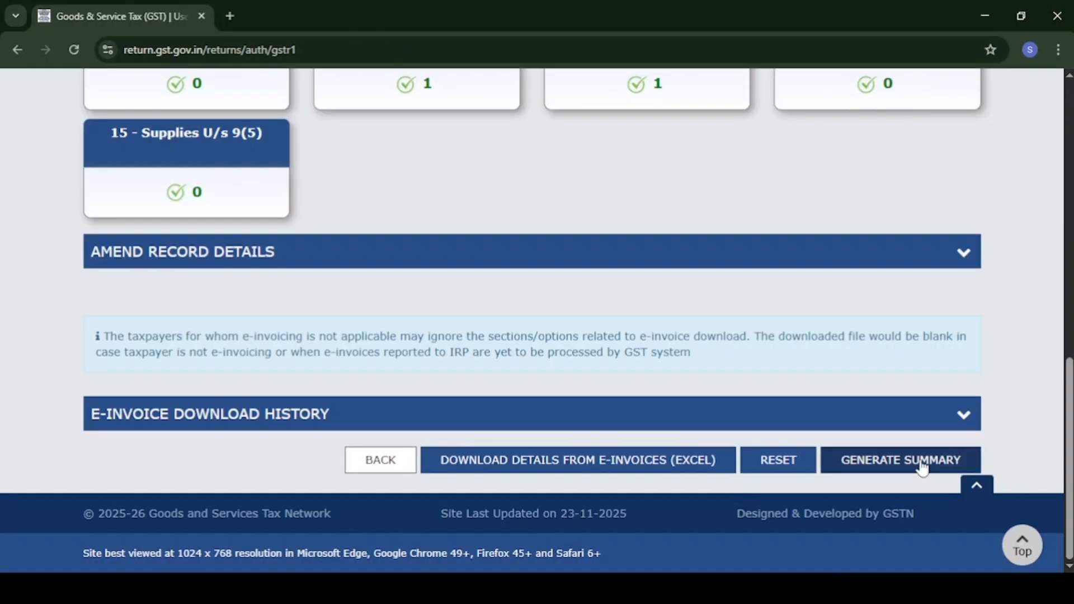
{"action": "left_click", "coordinate": [922, 465]}
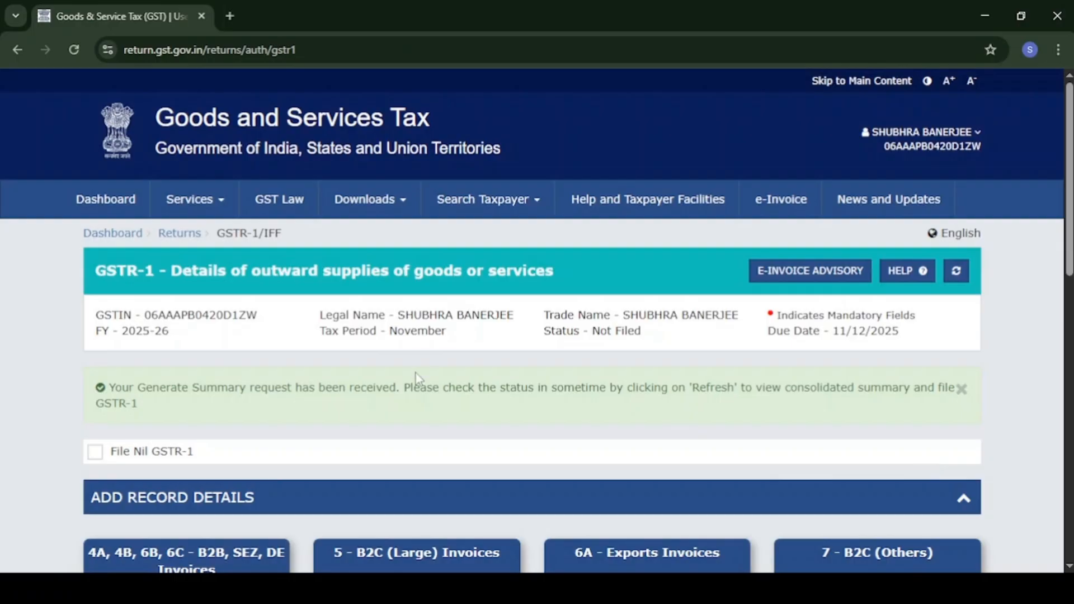
{"action": "scroll", "coordinate": [415, 373], "scroll_direction": "down", "scroll_amount": 12}
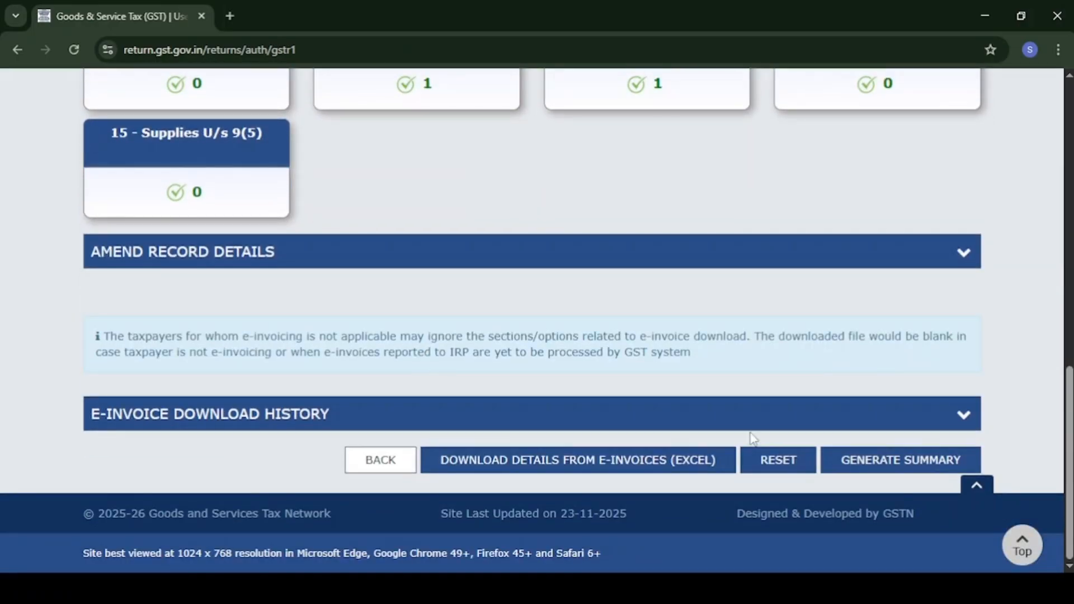
{"action": "right_click", "coordinate": [753, 439]}
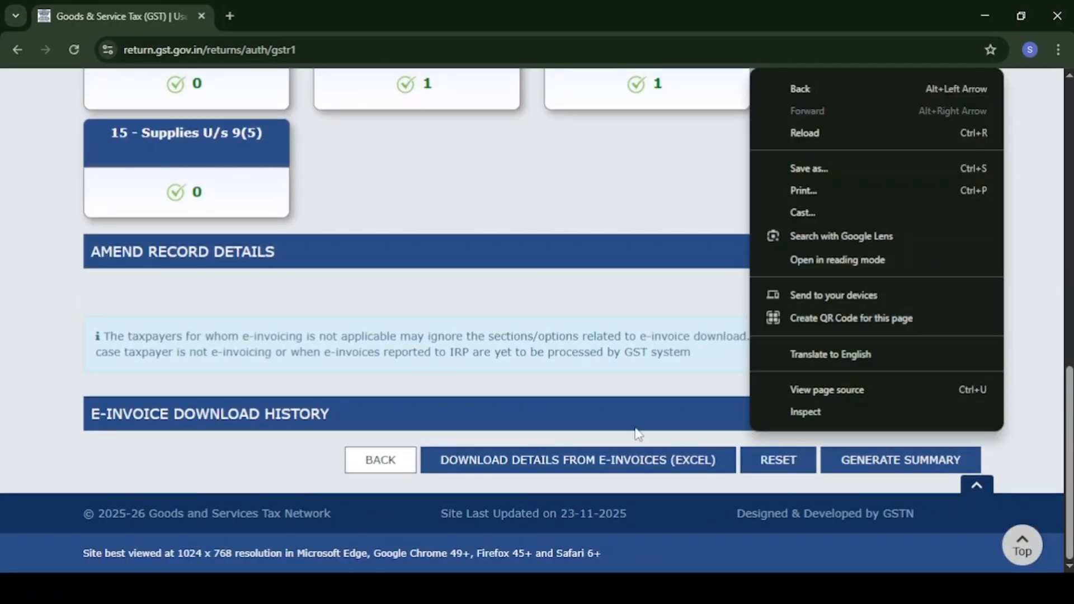
{"action": "left_click", "coordinate": [624, 401]}
{"action": "left_click", "coordinate": [628, 412]}
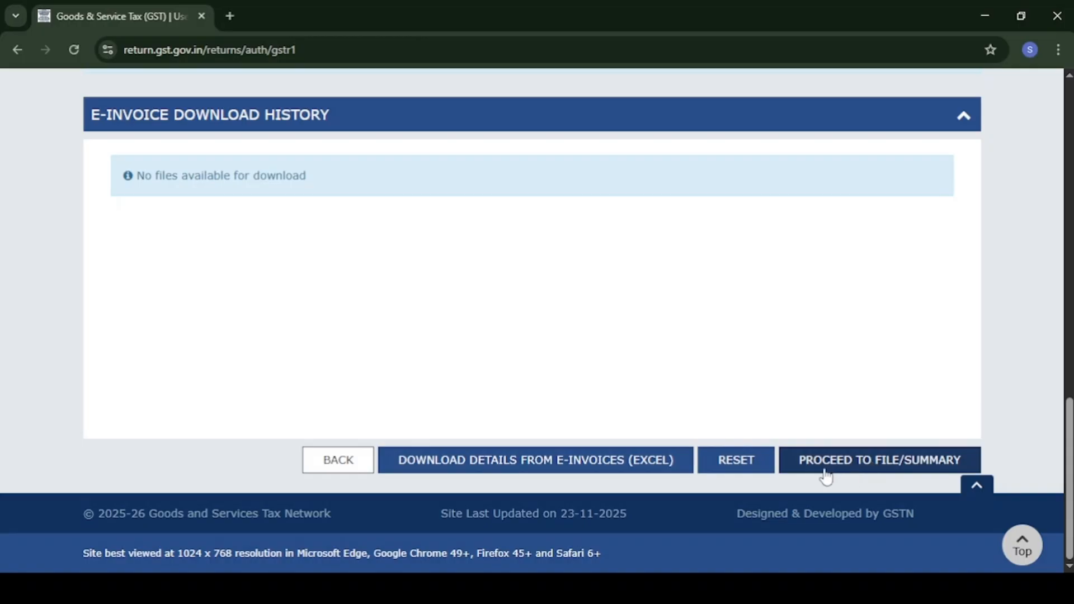
{"action": "left_click", "coordinate": [874, 468]}
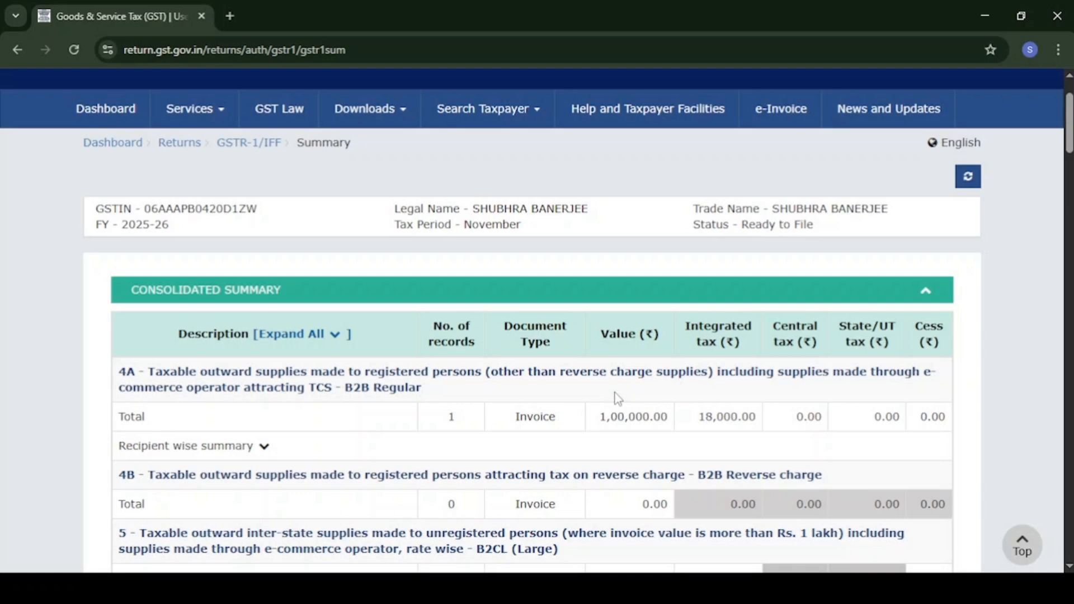
Scroll the consolidated summary to Total Liability: 1,00,000.00 value, 18,000.00 integrated tax.
{"action": "scroll", "coordinate": [617, 399], "scroll_direction": "down", "scroll_amount": 2}
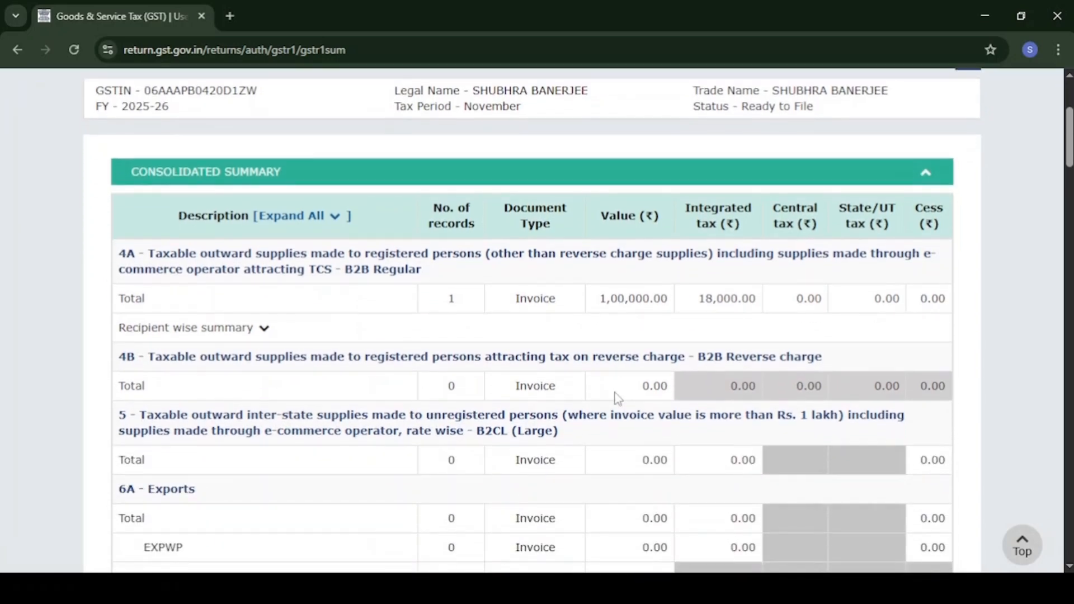
{"action": "scroll", "coordinate": [617, 398], "scroll_direction": "down", "scroll_amount": 1}
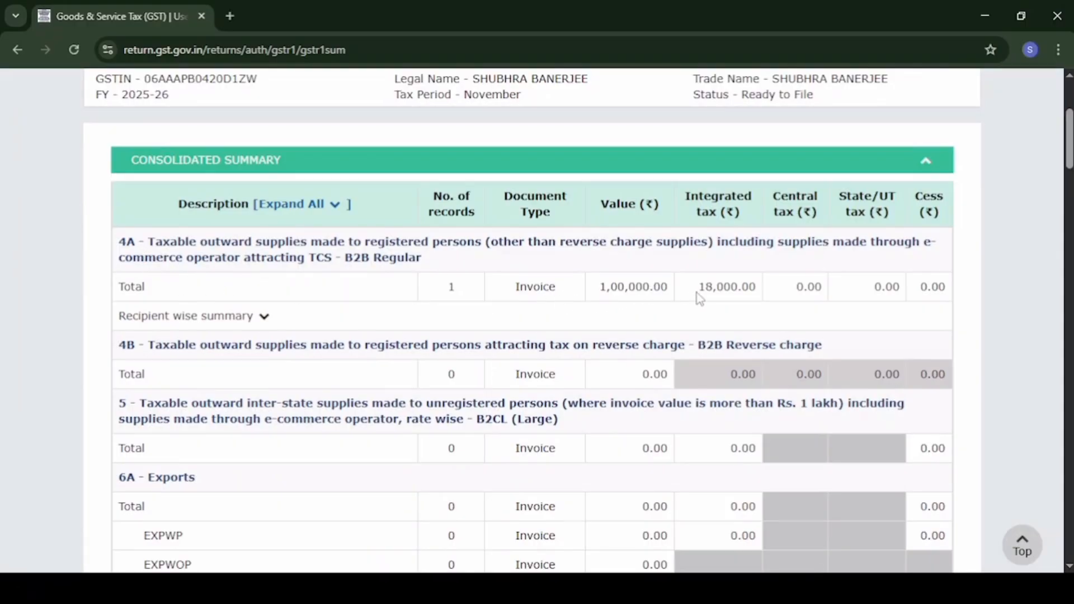
{"action": "scroll", "coordinate": [711, 291], "scroll_direction": "down", "scroll_amount": 7}
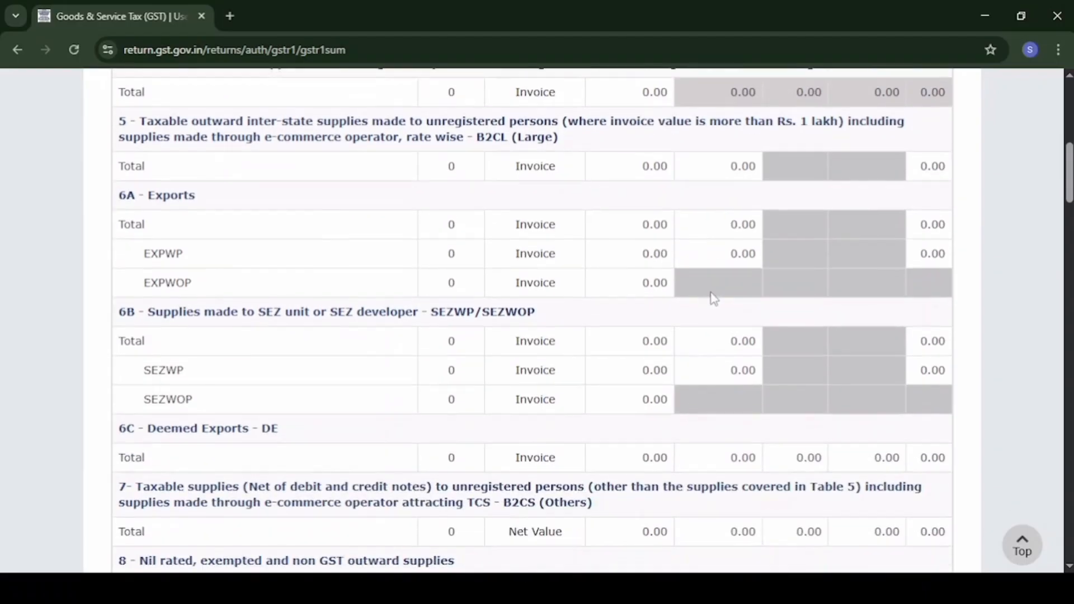
{"action": "scroll", "coordinate": [714, 298], "scroll_direction": "down", "scroll_amount": 12}
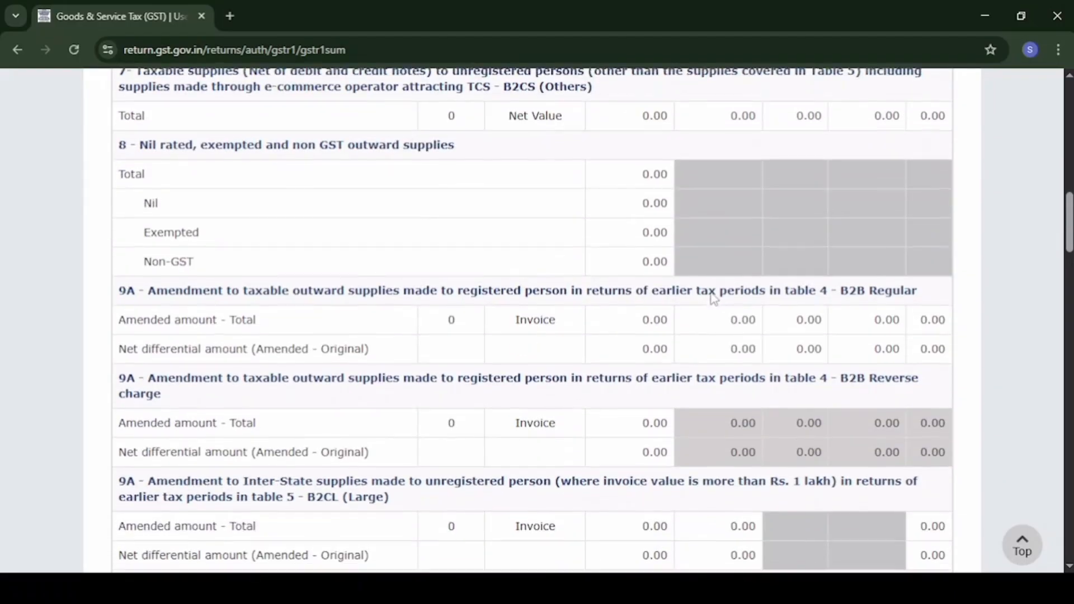
{"action": "scroll", "coordinate": [714, 298], "scroll_direction": "down", "scroll_amount": 10}
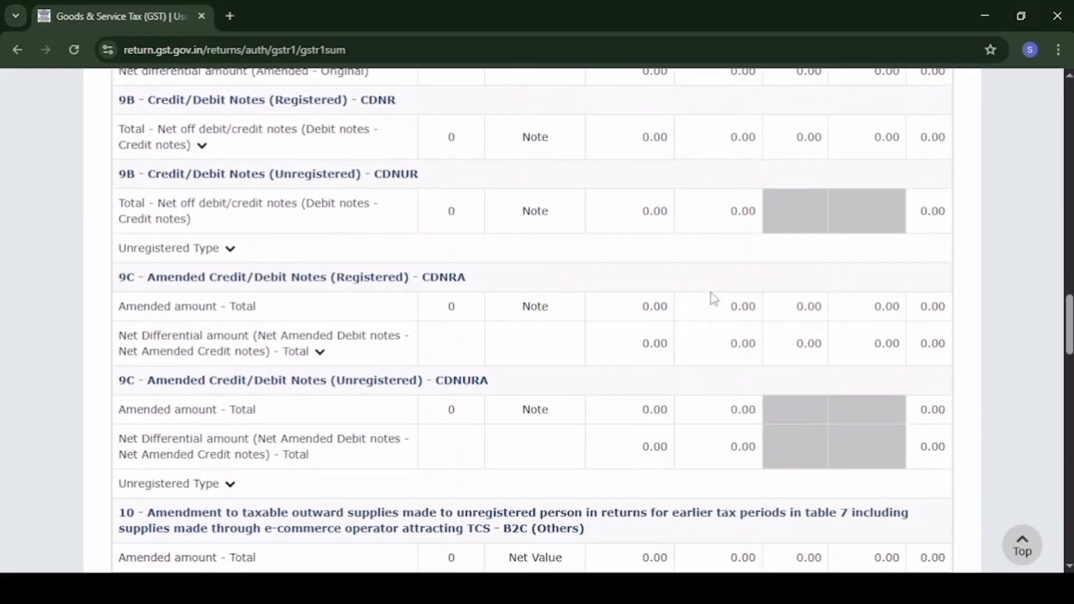
{"action": "scroll", "coordinate": [714, 298], "scroll_direction": "down", "scroll_amount": 20}
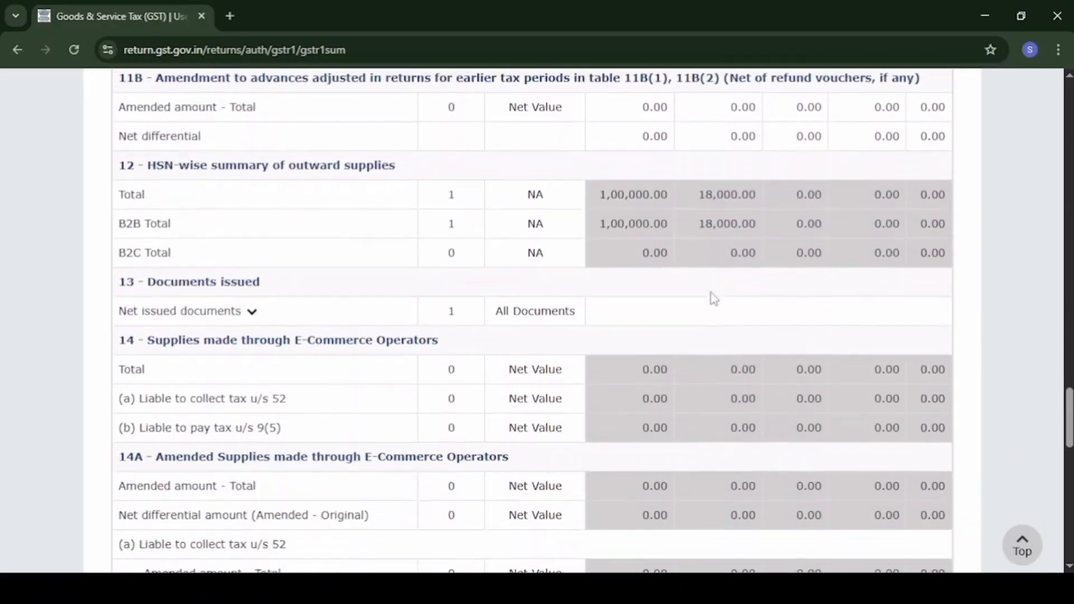
{"action": "scroll", "coordinate": [713, 298], "scroll_direction": "down", "scroll_amount": 7}
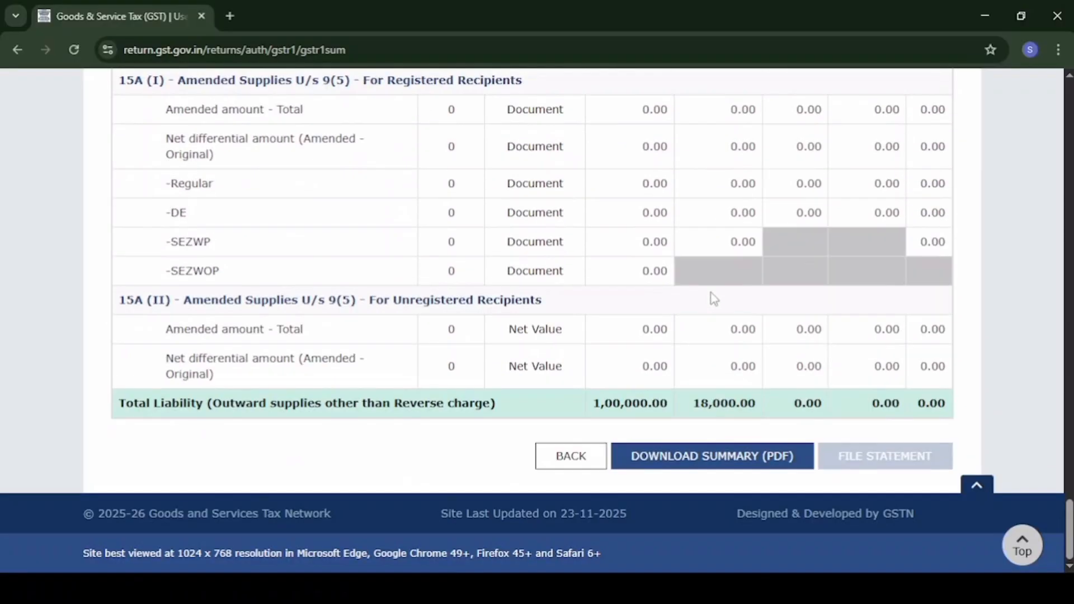